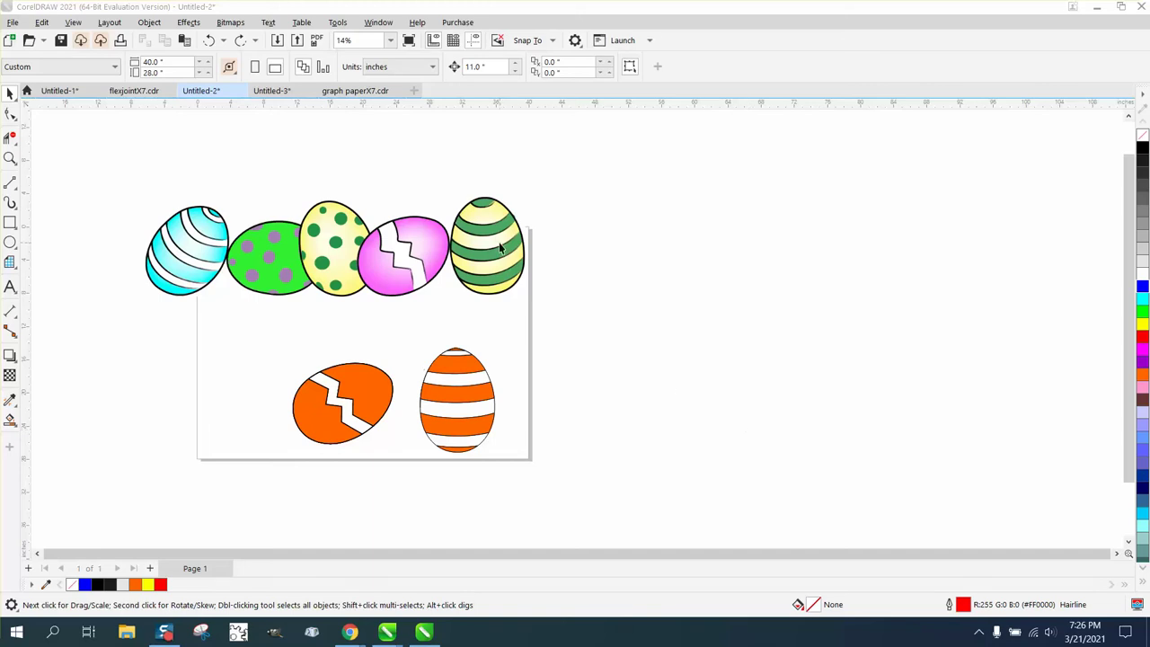
Paste the five-egg bitmap above the page and zoom in to inspect the striped orange egg.
key(ctrl+v)
drag(611, 244, 519, 213)
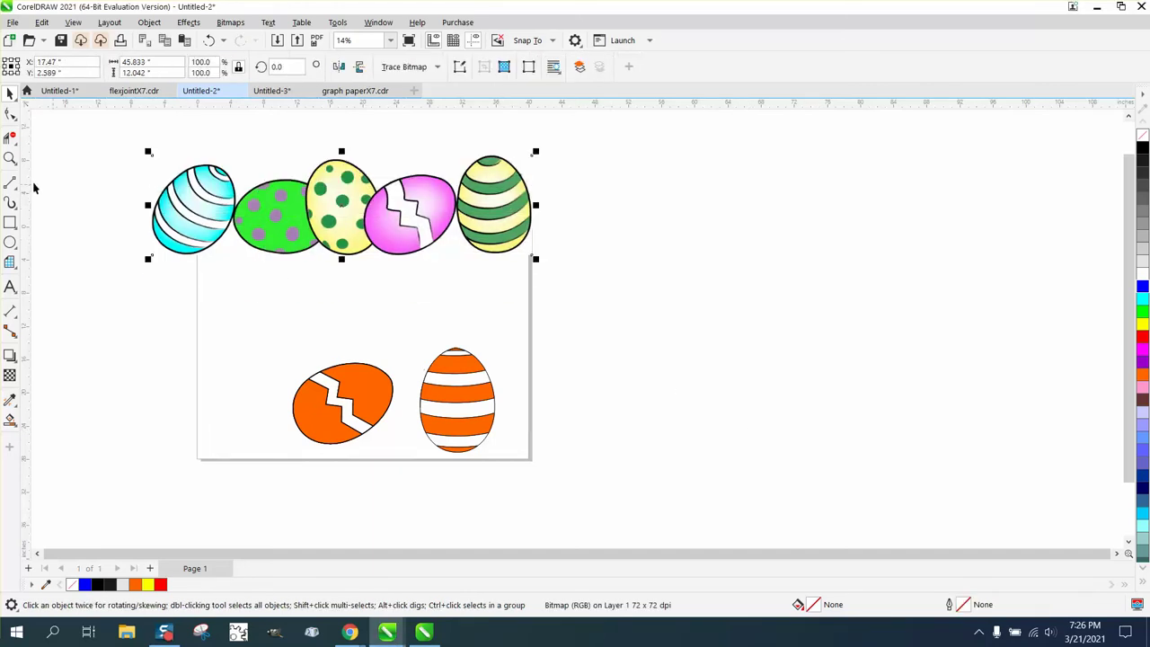
click(10, 158)
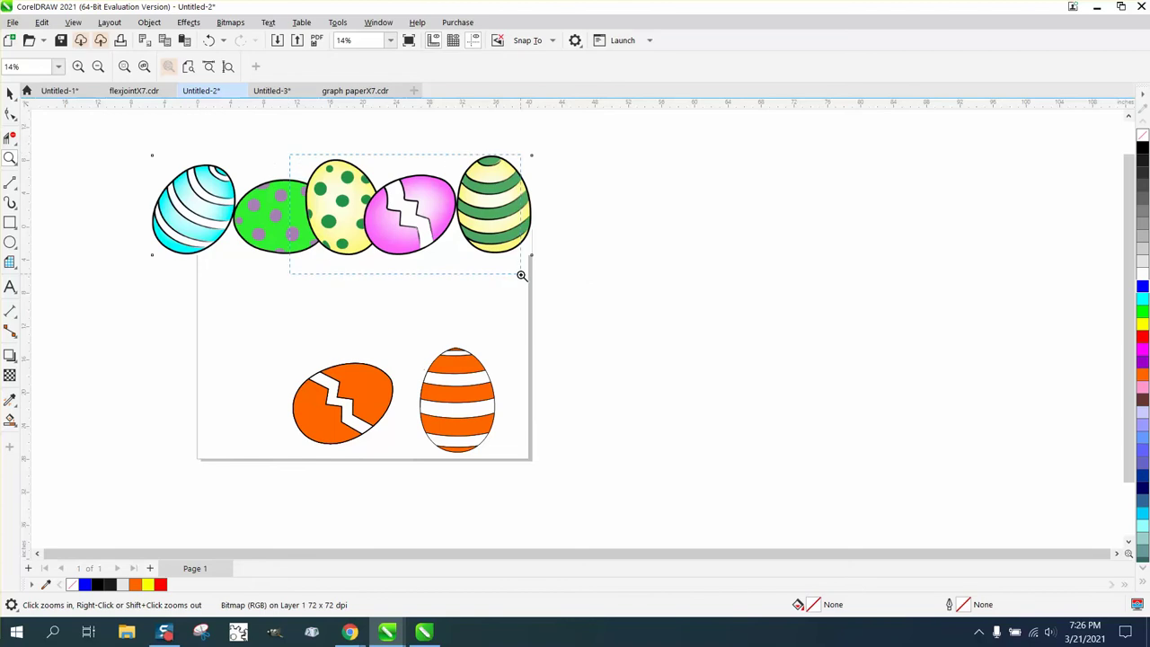
drag(521, 275, 521, 274)
scroll(365, 266, down, 5)
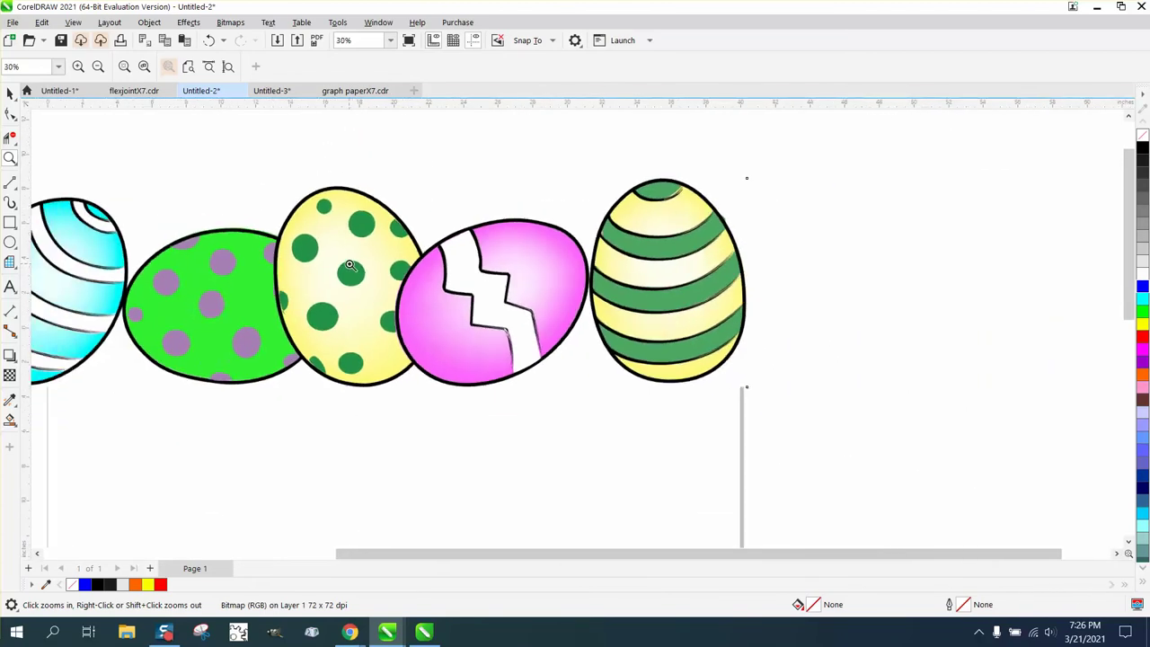
scroll(349, 264, down, 3)
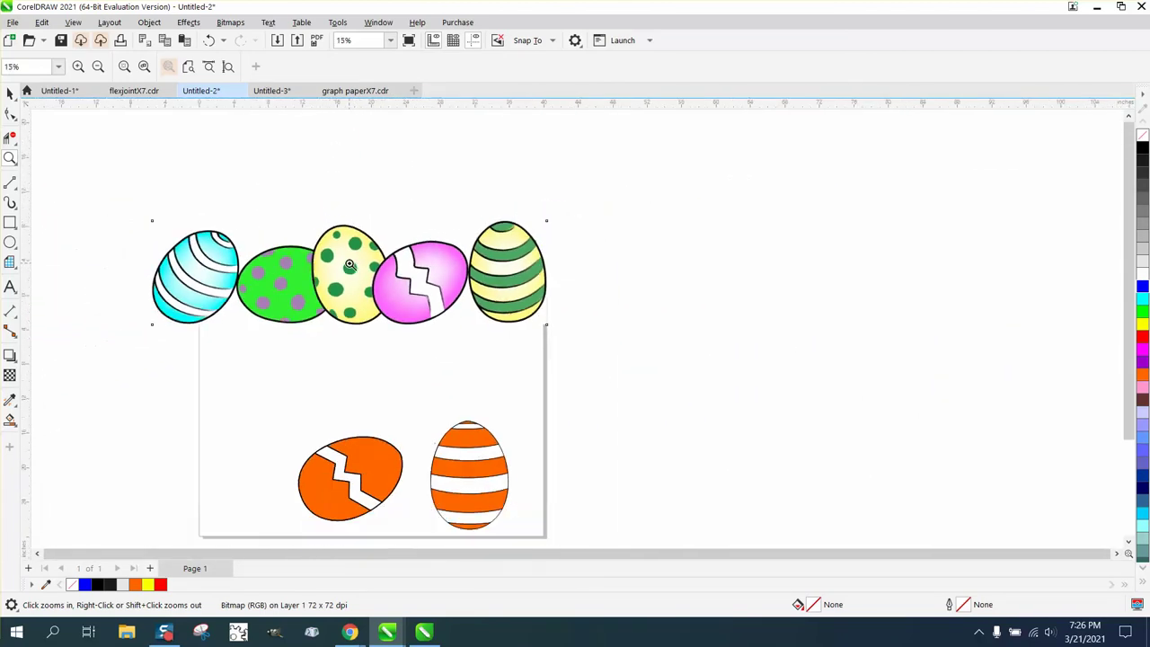
drag(476, 514, 539, 533)
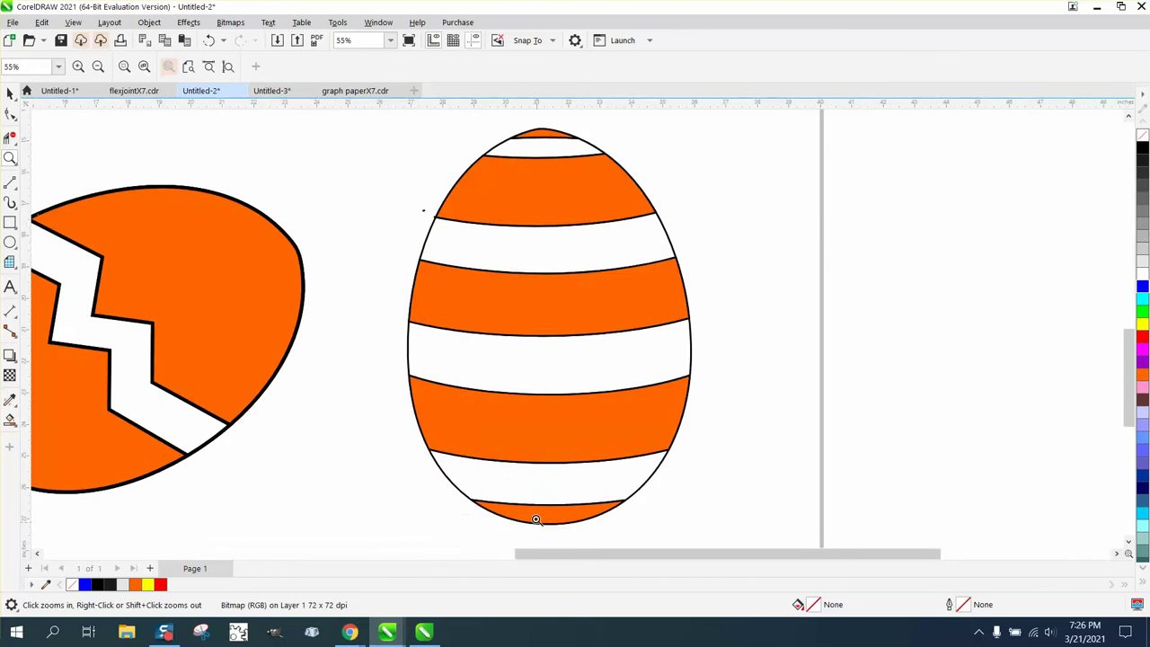
scroll(476, 393, down, 8)
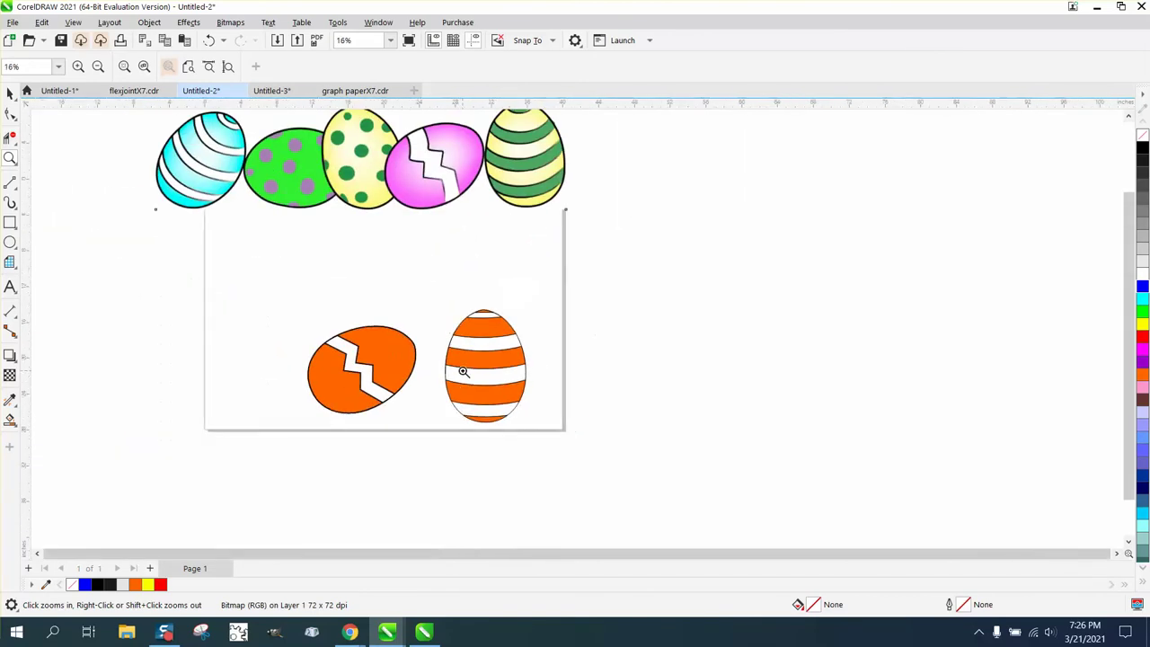
click(10, 92)
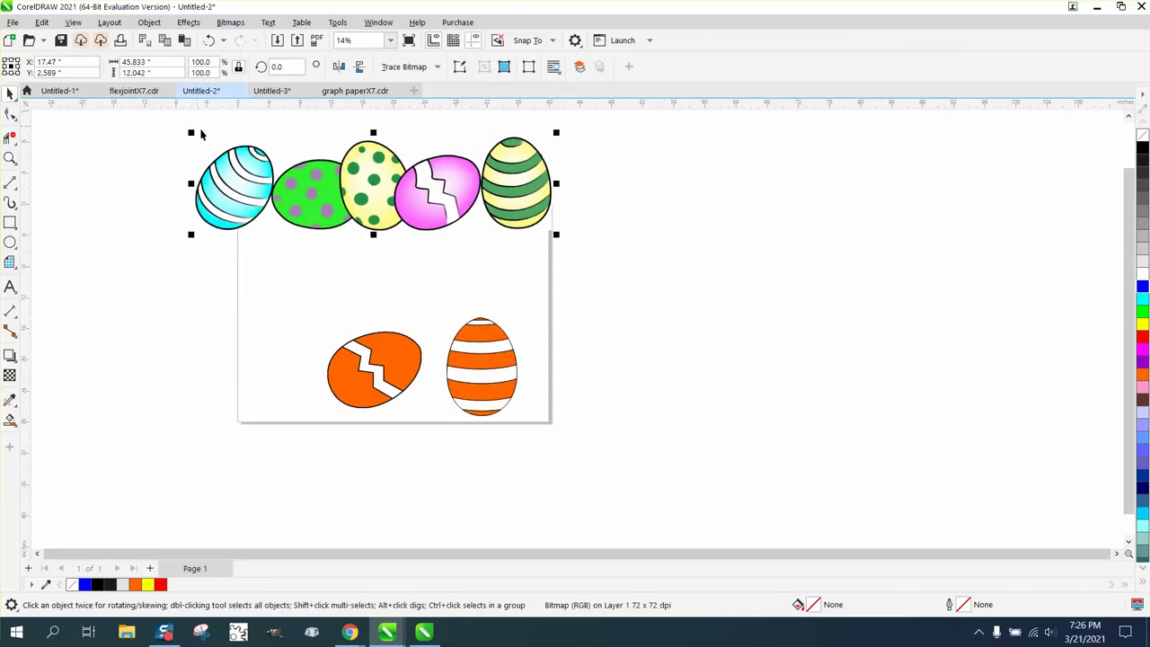
Trace the egg bitmap with Outline Trace > Clipart, accepting the PowerTRACE settings, and select the result.
click(438, 69)
mouse_move(427, 118)
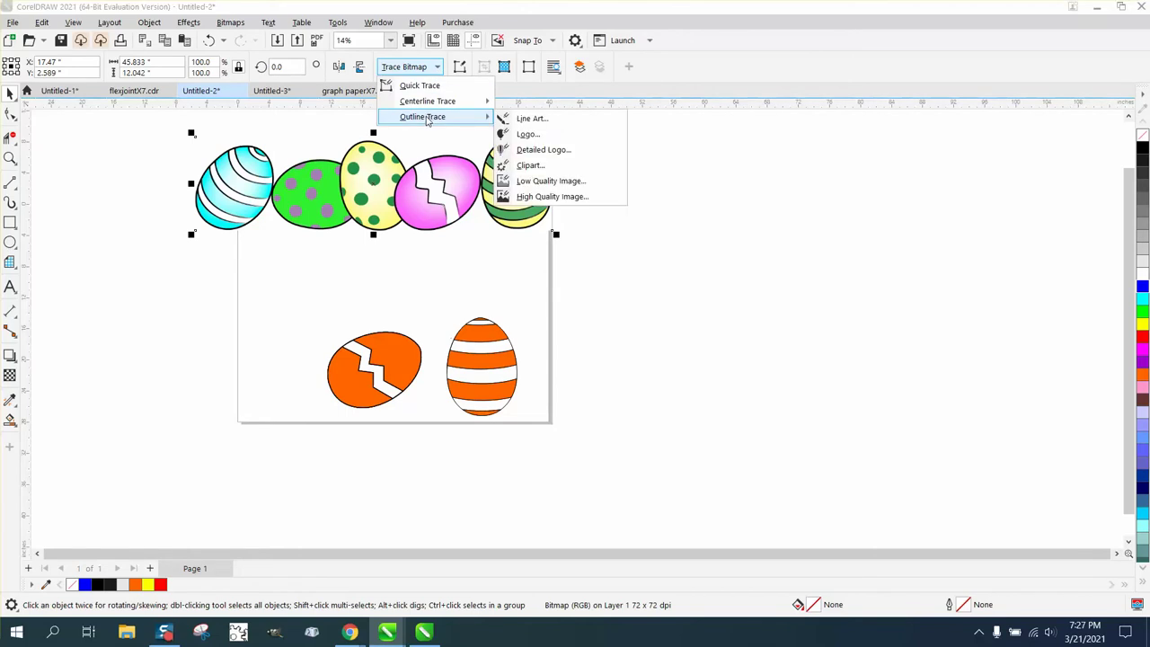
click(508, 165)
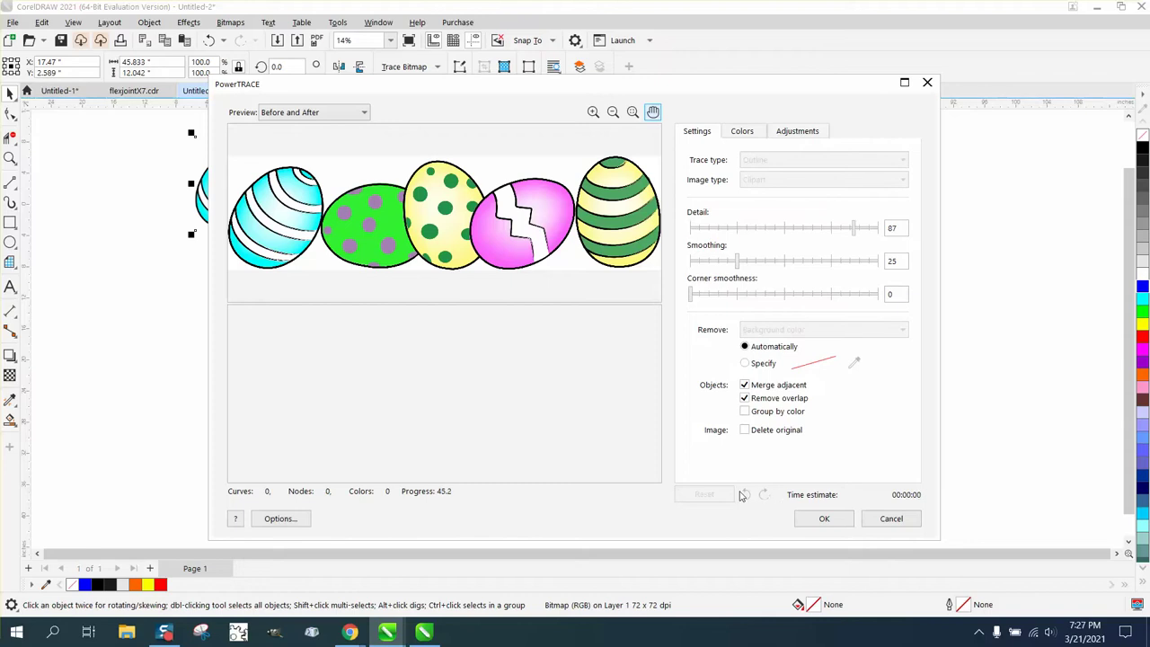
click(825, 520)
click(539, 195)
click(150, 21)
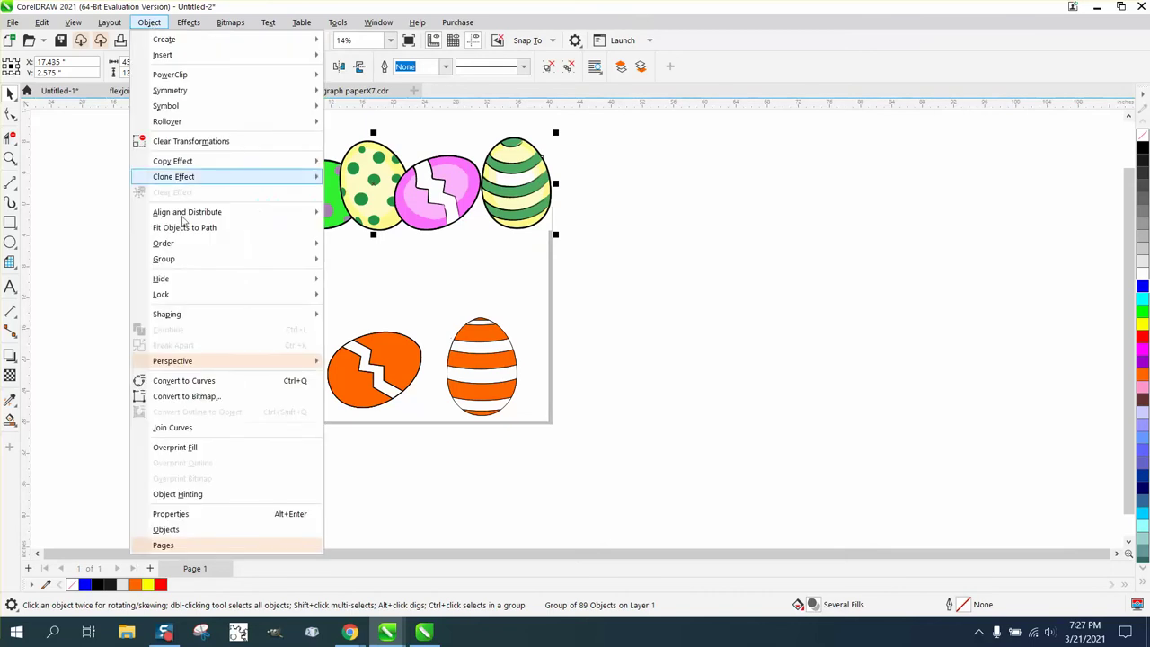
Ungroup the traced eggs and move the green striped egg off to the right.
mouse_move(177, 259)
click(353, 281)
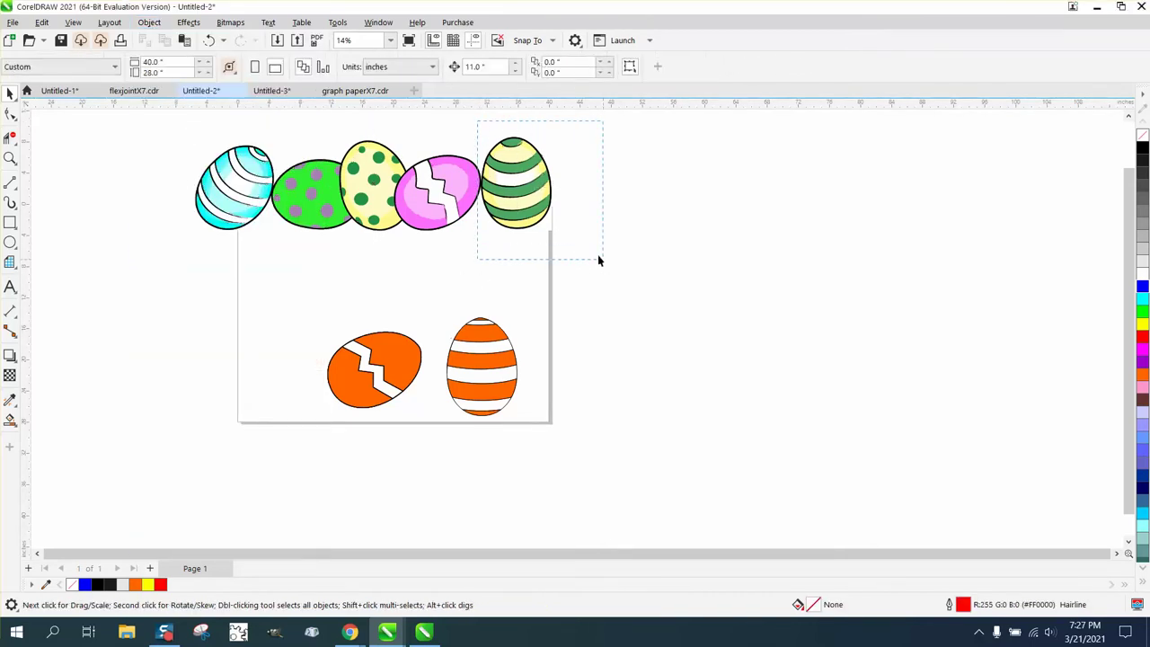
drag(603, 266, 603, 266)
drag(515, 184, 635, 197)
click(725, 280)
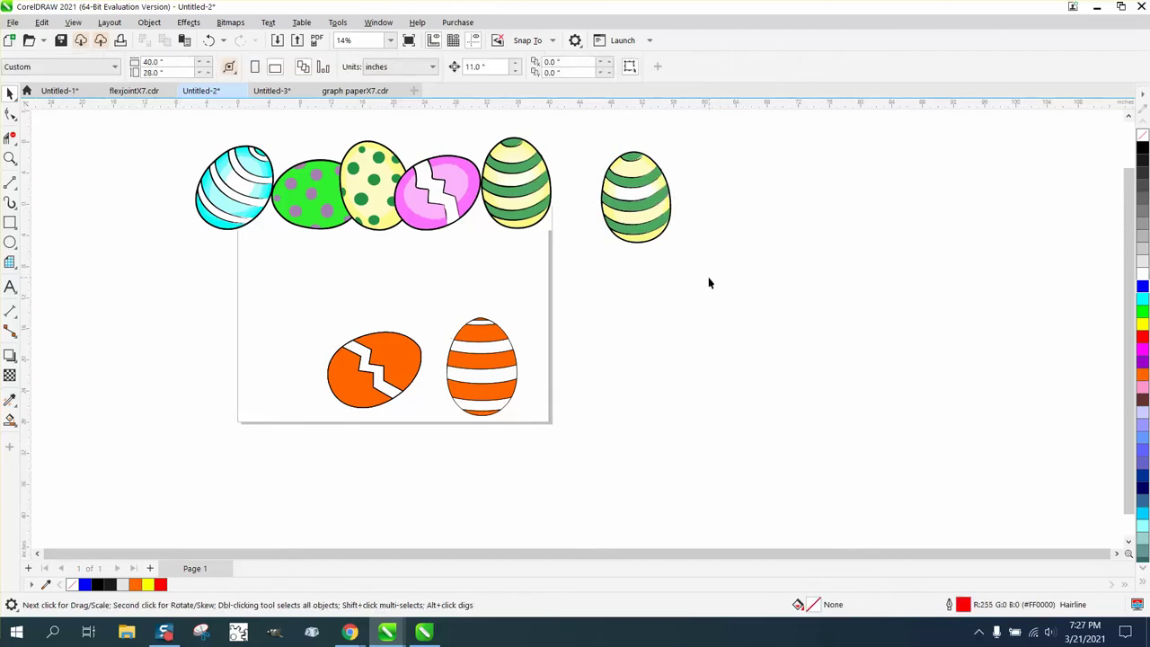
Create a boundary around the green egg's 24 pieces and place it beside the orange striped egg.
click(636, 185)
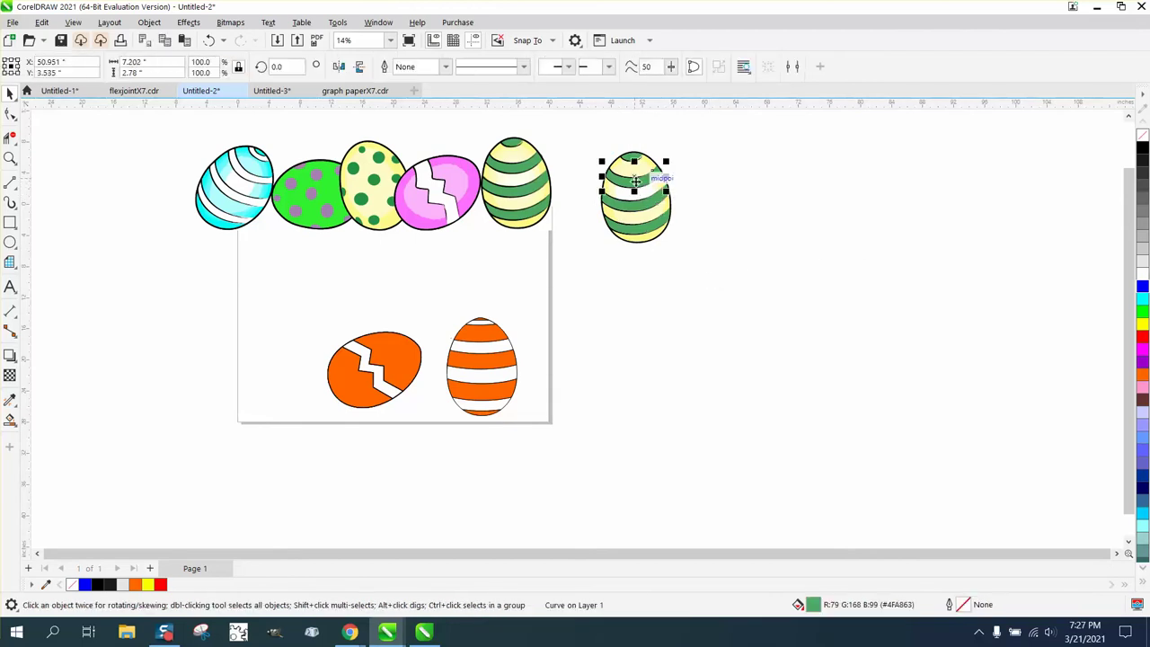
drag(638, 180, 759, 302)
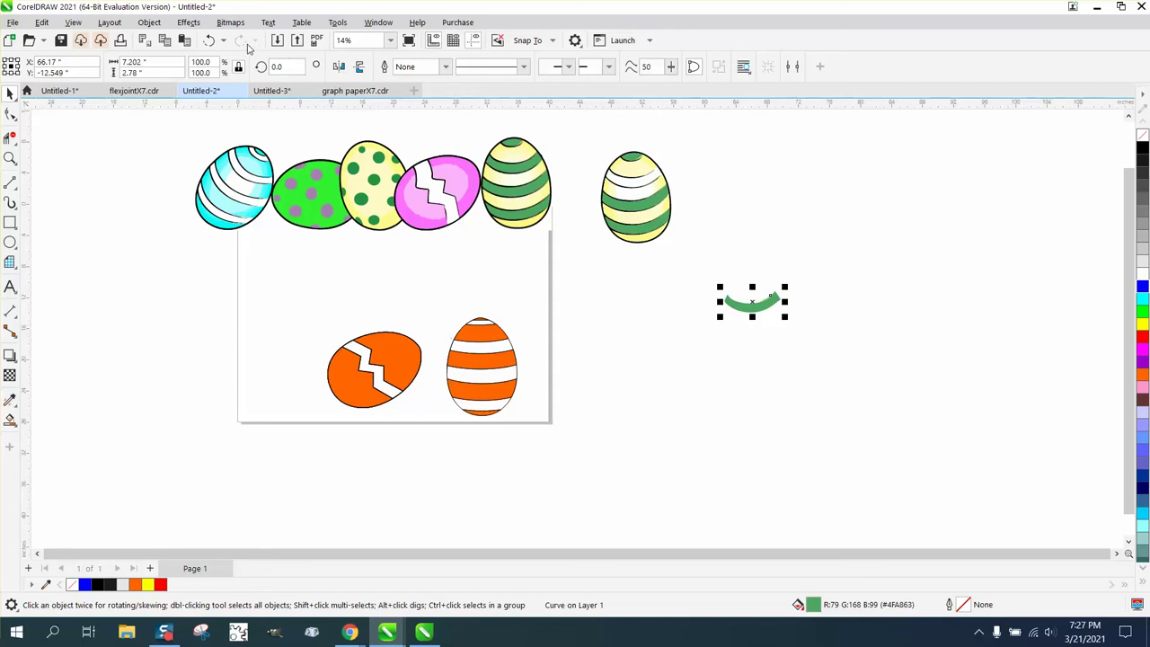
click(210, 40)
drag(579, 134, 744, 274)
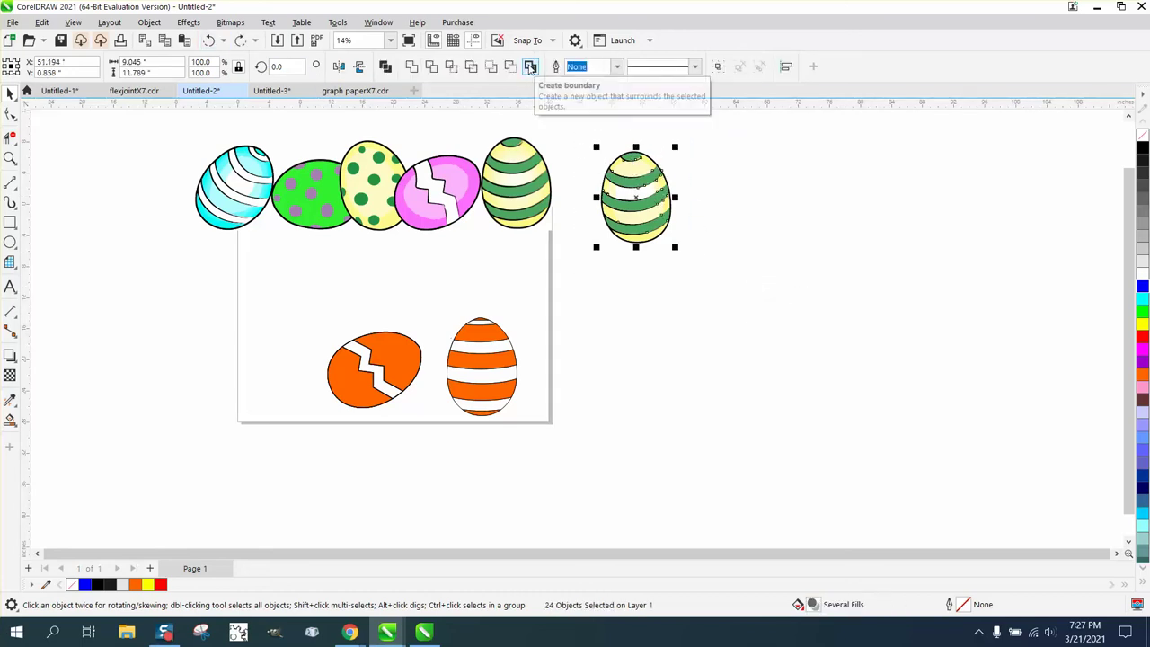
click(530, 66)
drag(637, 197, 596, 360)
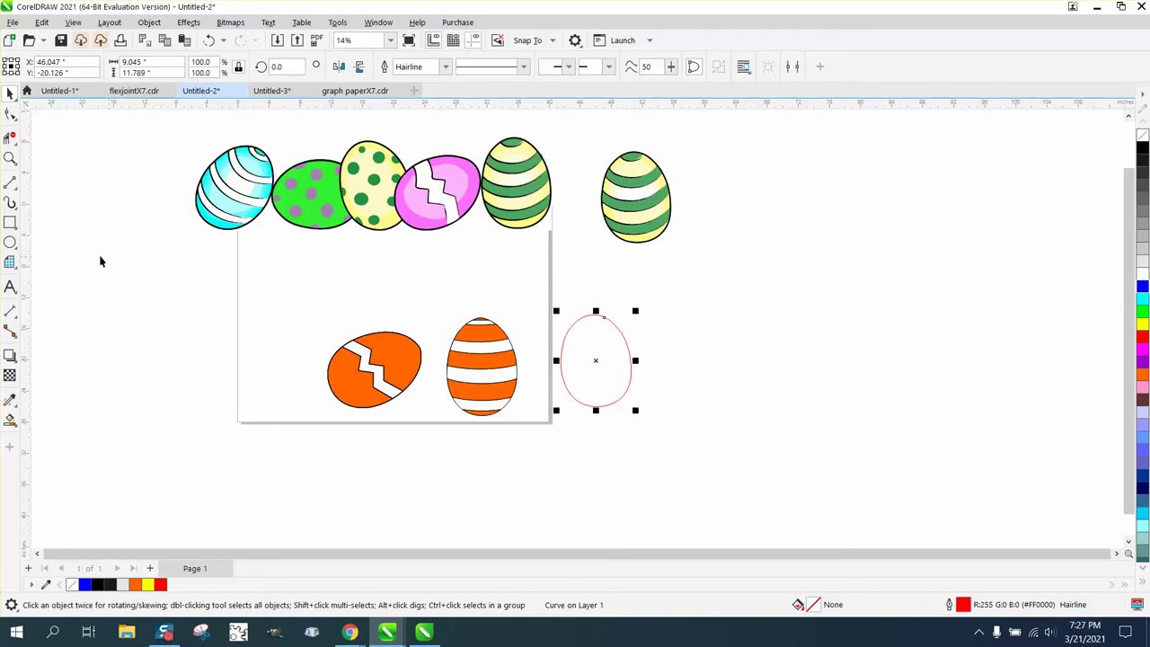
Draw an ellipse beside the egg outline and convert it to curves.
click(10, 242)
click(737, 322)
drag(737, 321, 677, 408)
click(150, 21)
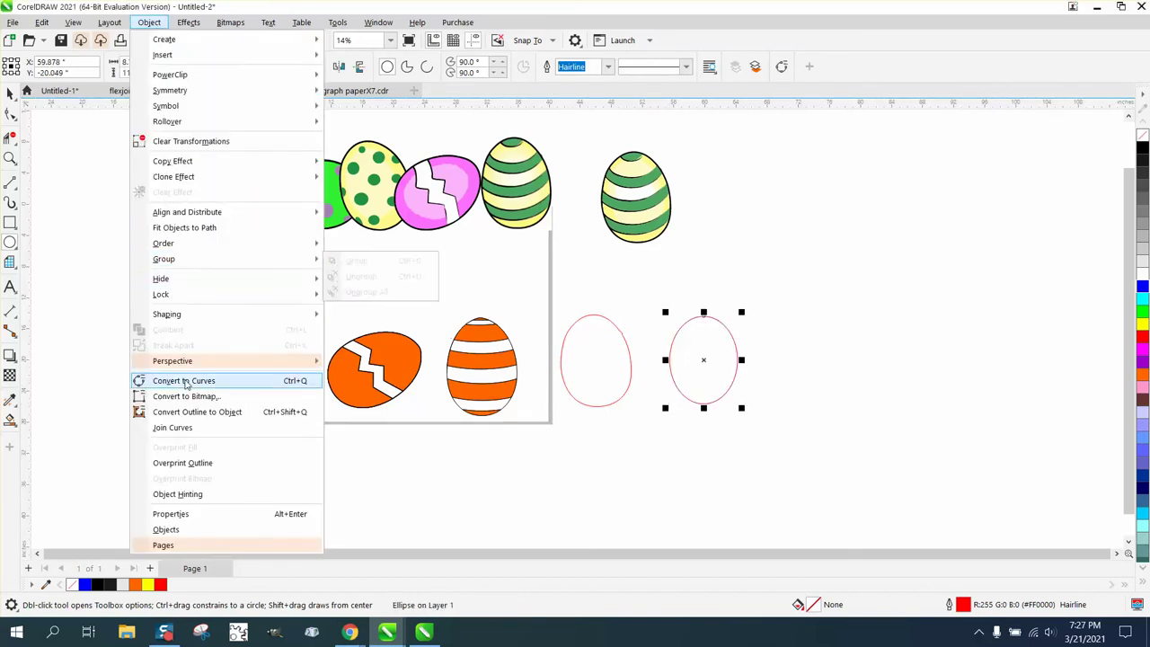
click(288, 385)
Make the ellipse's top node a cusp and pull its handles down into a pointed egg top.
click(11, 114)
click(10, 158)
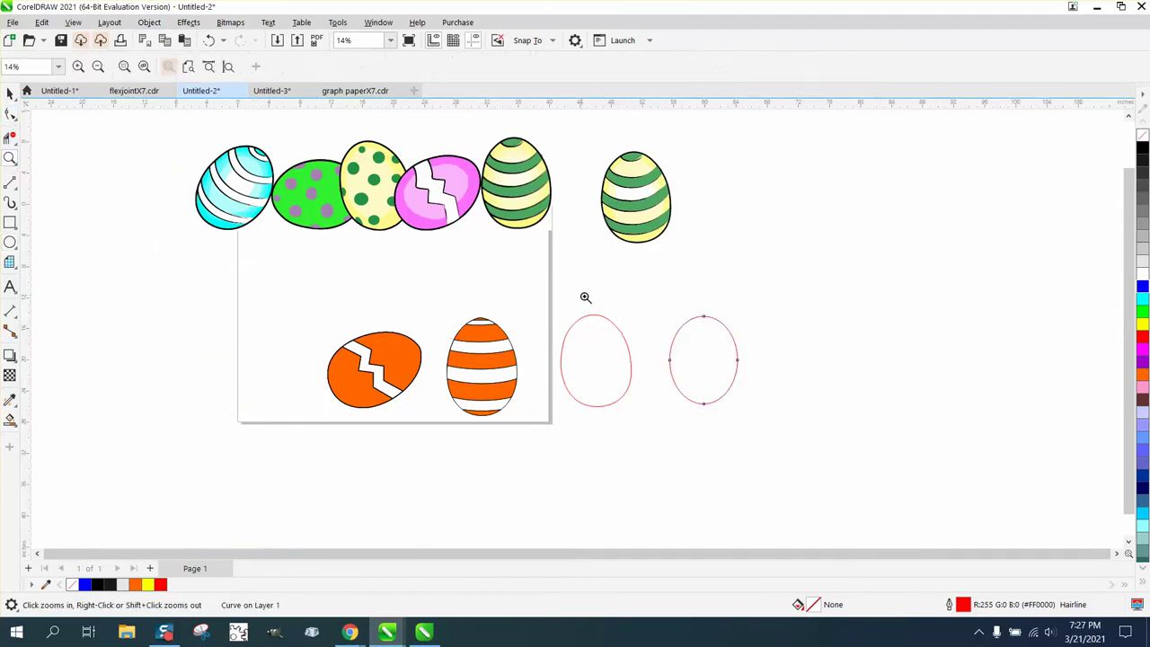
drag(658, 312, 889, 480)
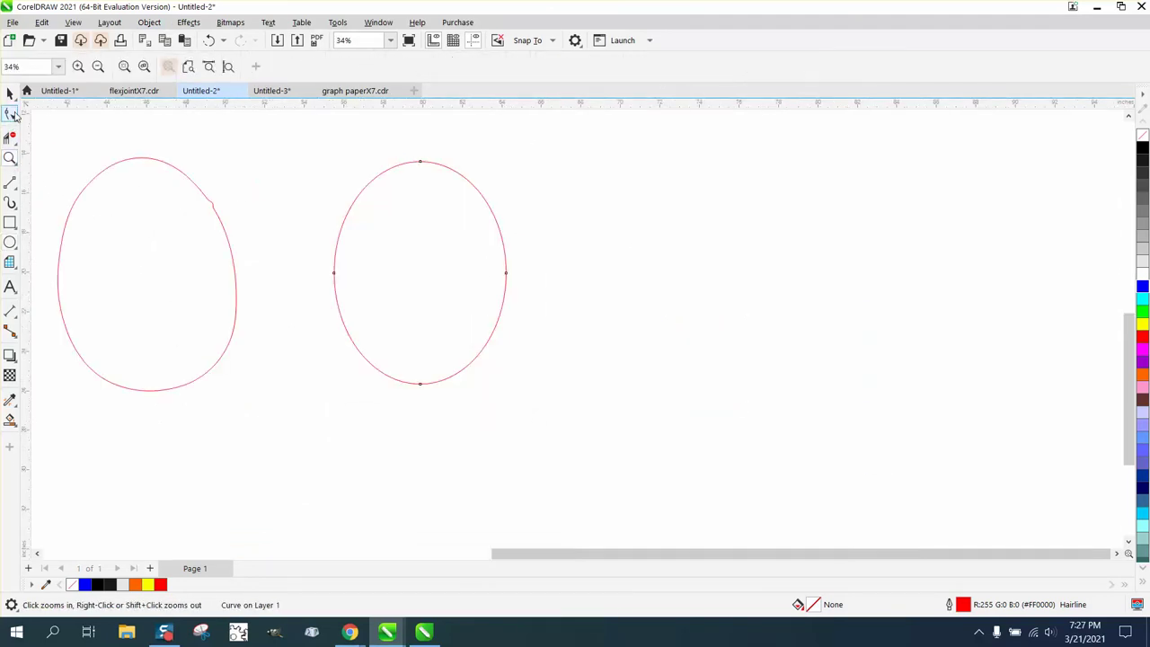
click(11, 114)
drag(421, 164, 421, 145)
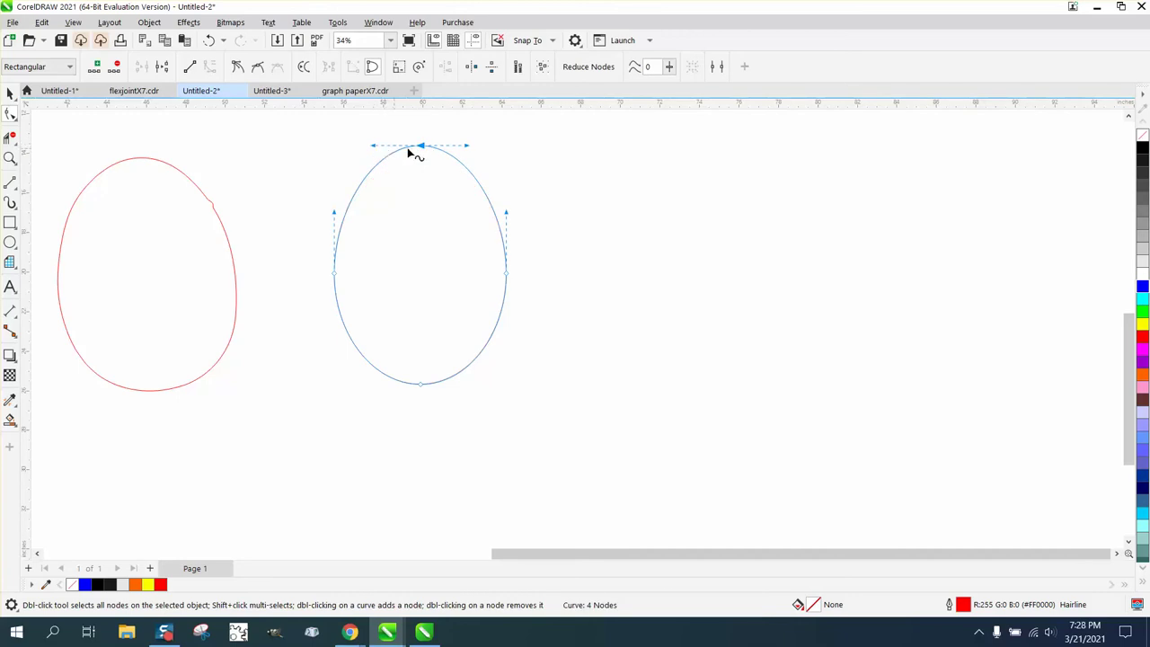
right_click(422, 147)
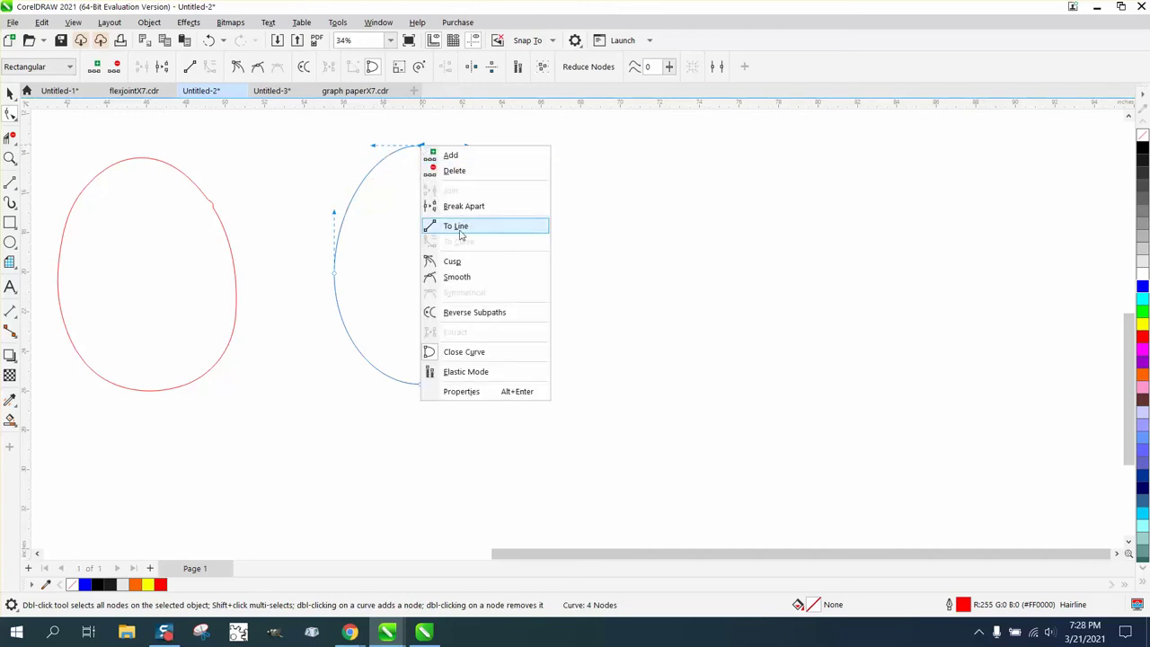
click(457, 263)
drag(376, 146, 375, 154)
drag(467, 147, 467, 156)
click(9, 92)
click(208, 145)
click(14, 117)
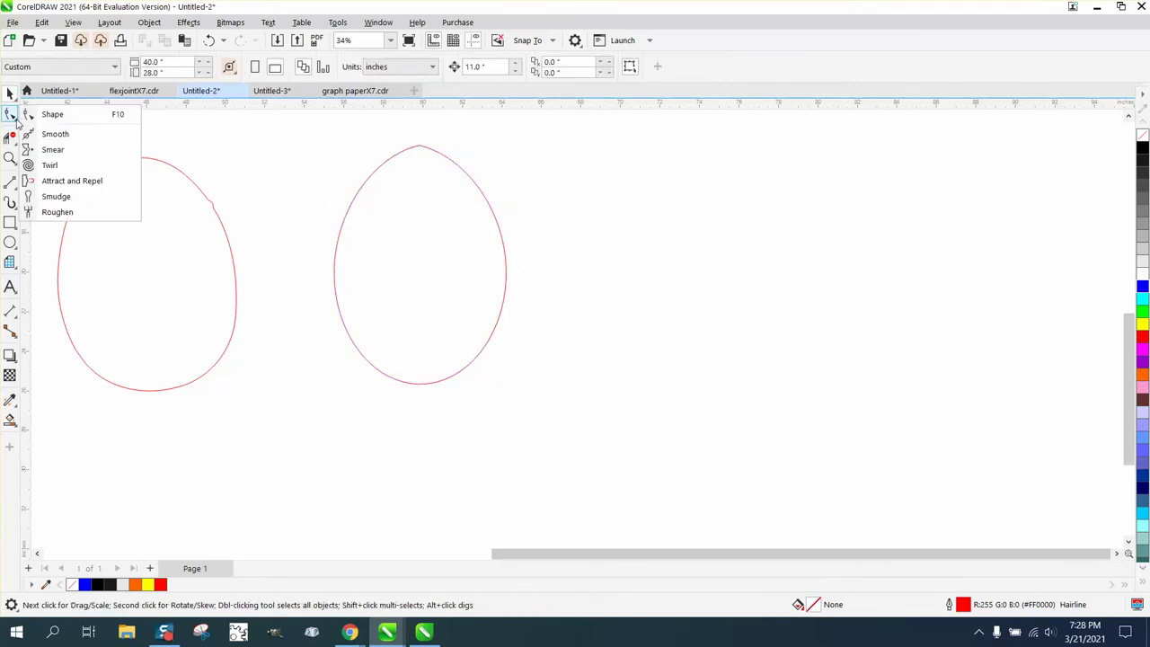
Smooth the right egg's top edge and the left egg's upper-right kink with an enlarged Smooth brush.
click(47, 115)
click(18, 120)
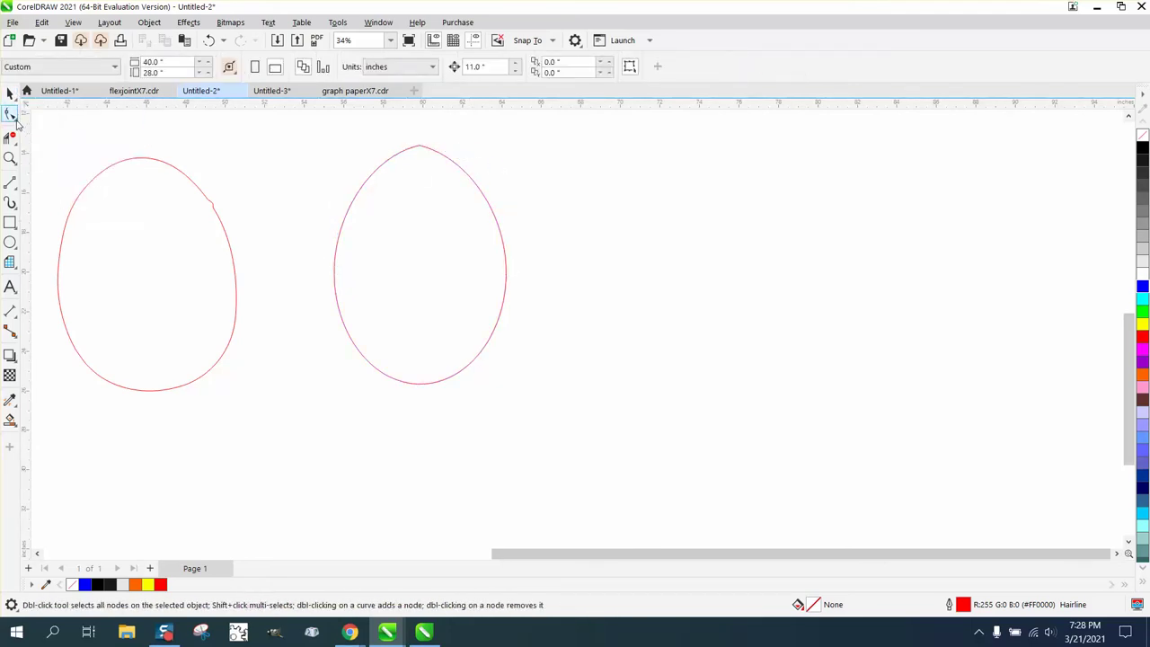
click(55, 132)
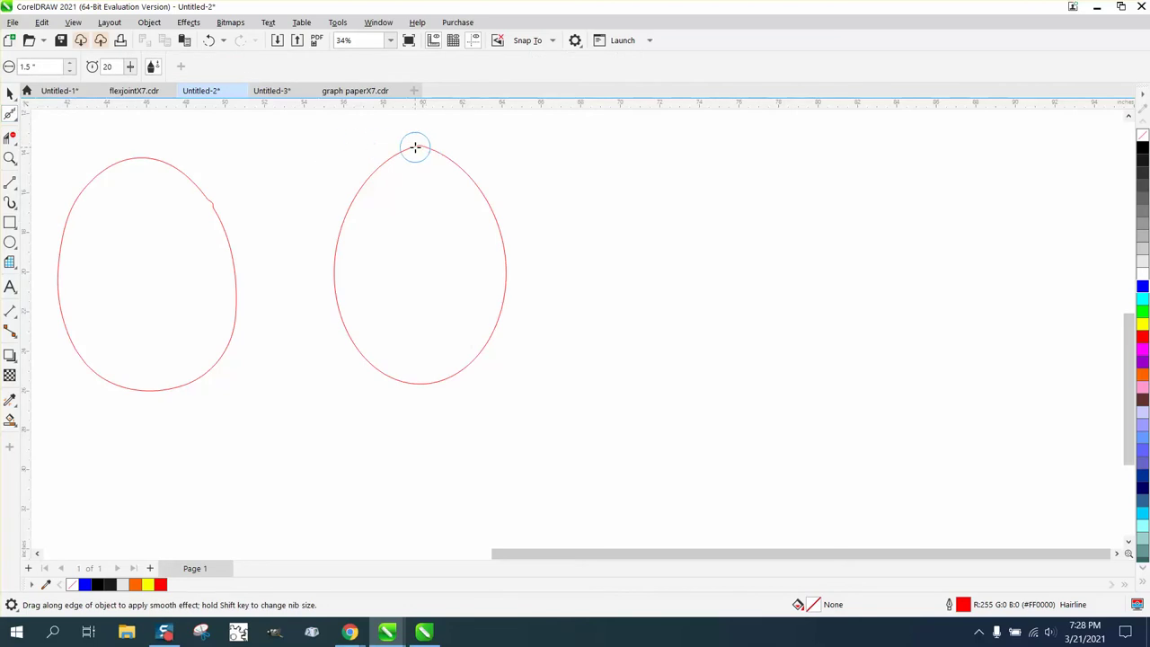
mouse_move(419, 147)
mouse_down()
mouse_move(407, 151)
mouse_move(441, 152)
mouse_move(405, 147)
mouse_move(505, 184)
mouse_up()
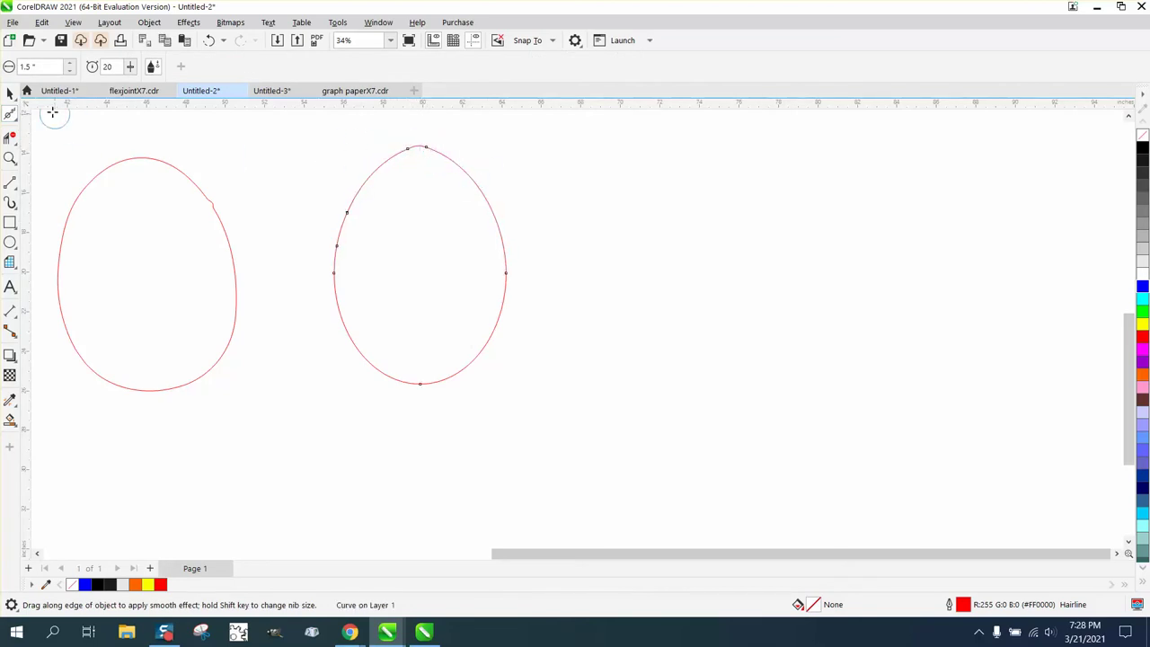
click(10, 92)
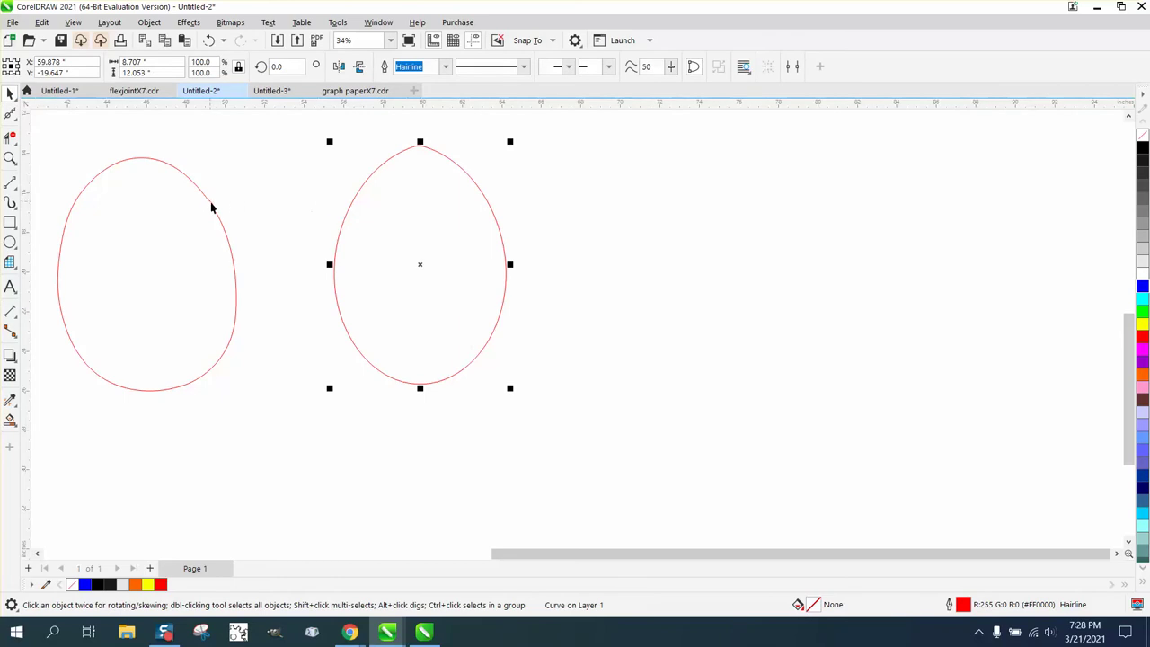
scroll(385, 250, down, 1)
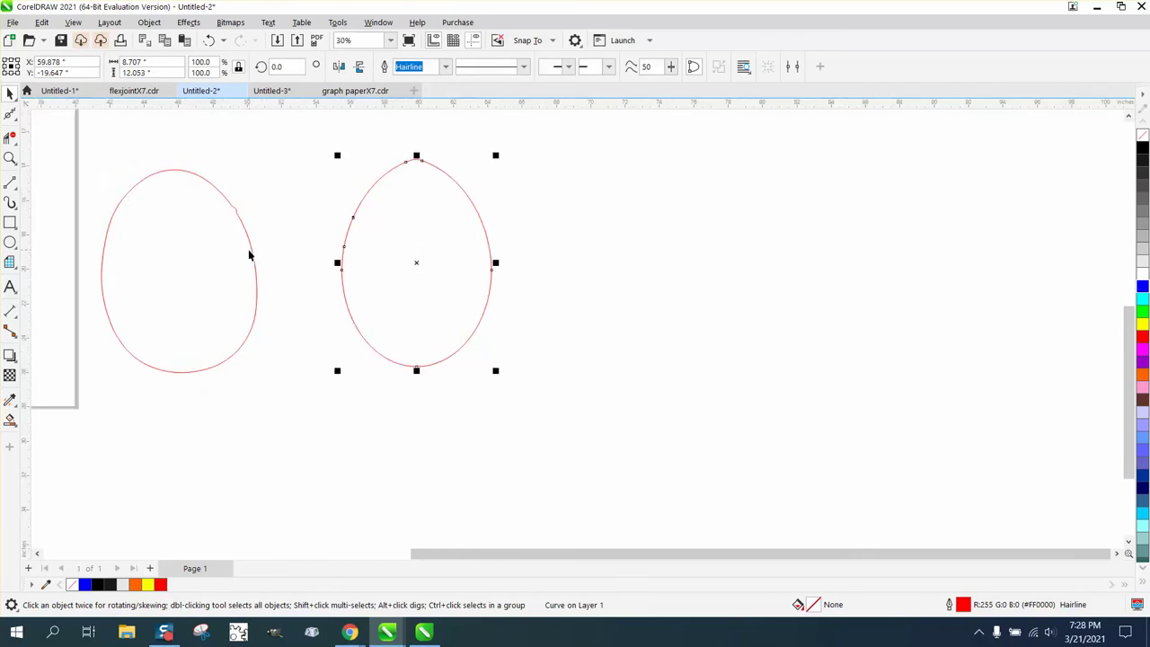
click(12, 116)
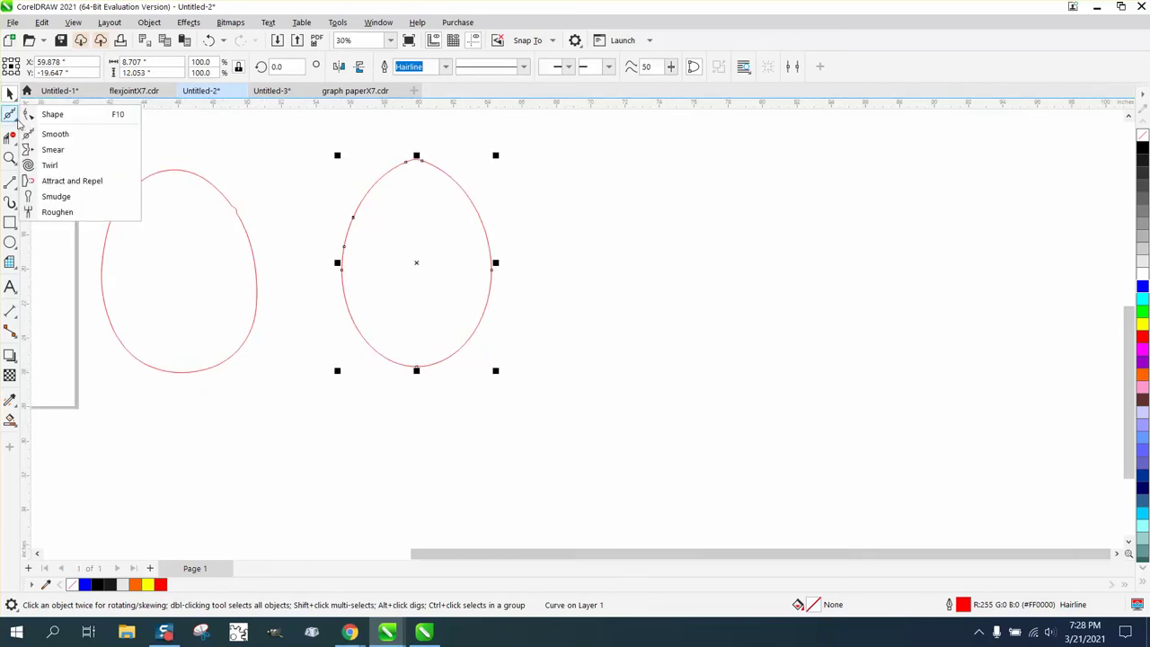
click(54, 132)
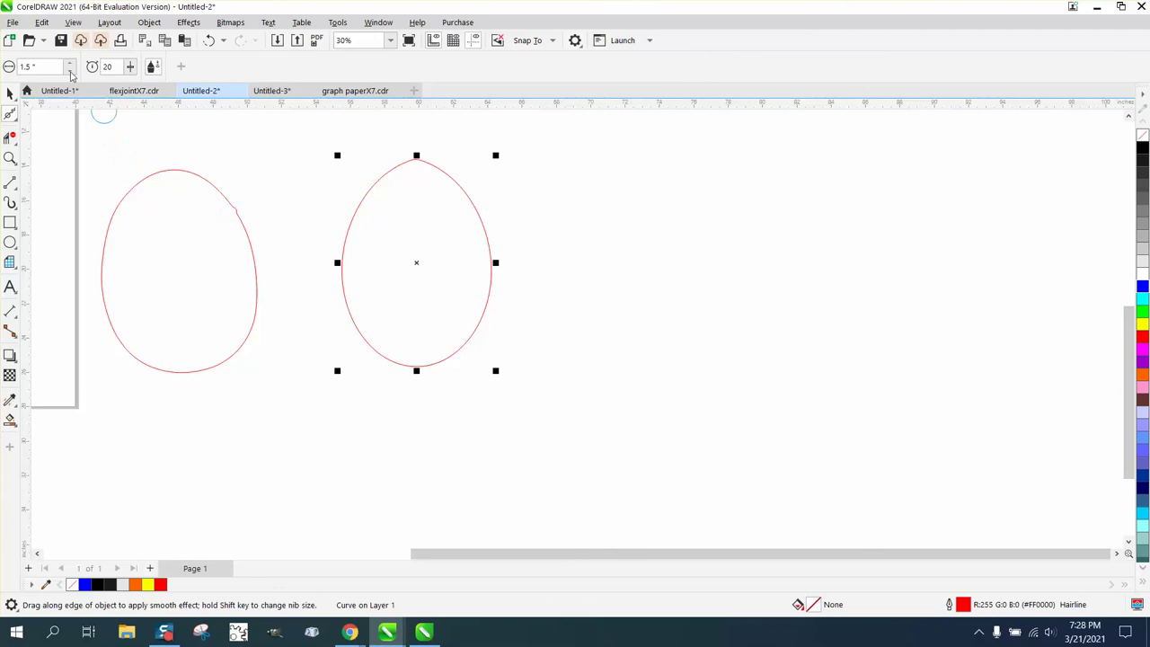
click(71, 66)
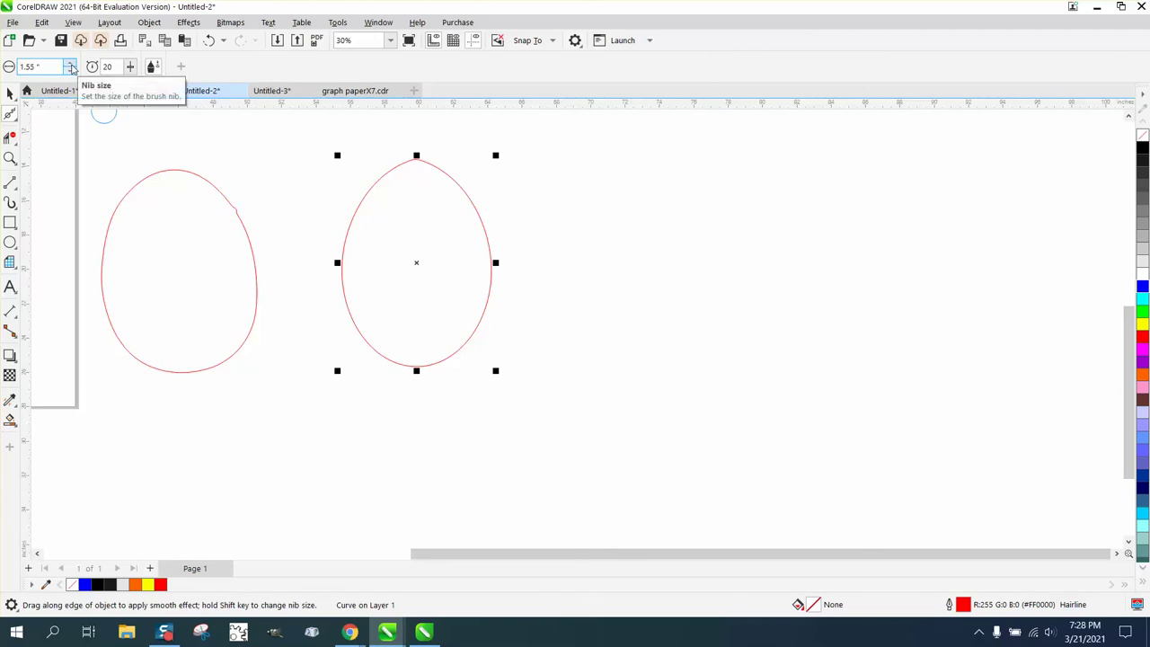
click(71, 66)
mouse_move(194, 178)
mouse_down()
mouse_move(266, 231)
mouse_move(230, 211)
mouse_up()
Delete the clustered extra nodes on the left egg's upper-right, lower-left and lower-right edges.
click(10, 114)
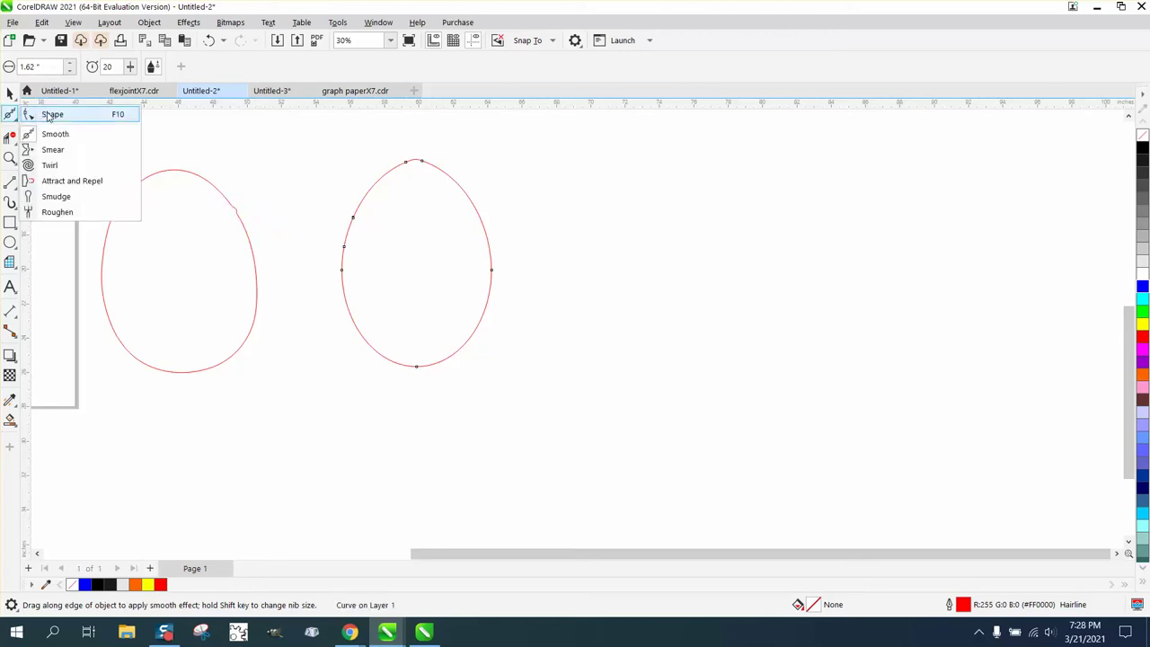
click(51, 113)
click(239, 208)
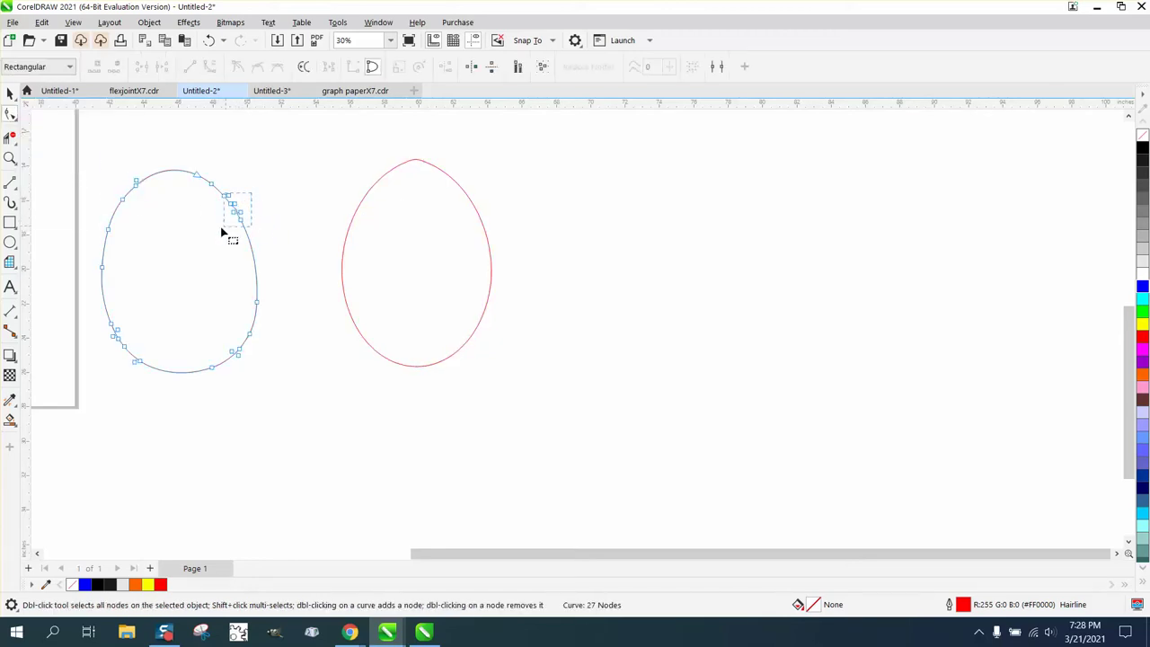
drag(247, 218, 205, 242)
key(Delete)
drag(141, 301, 113, 351)
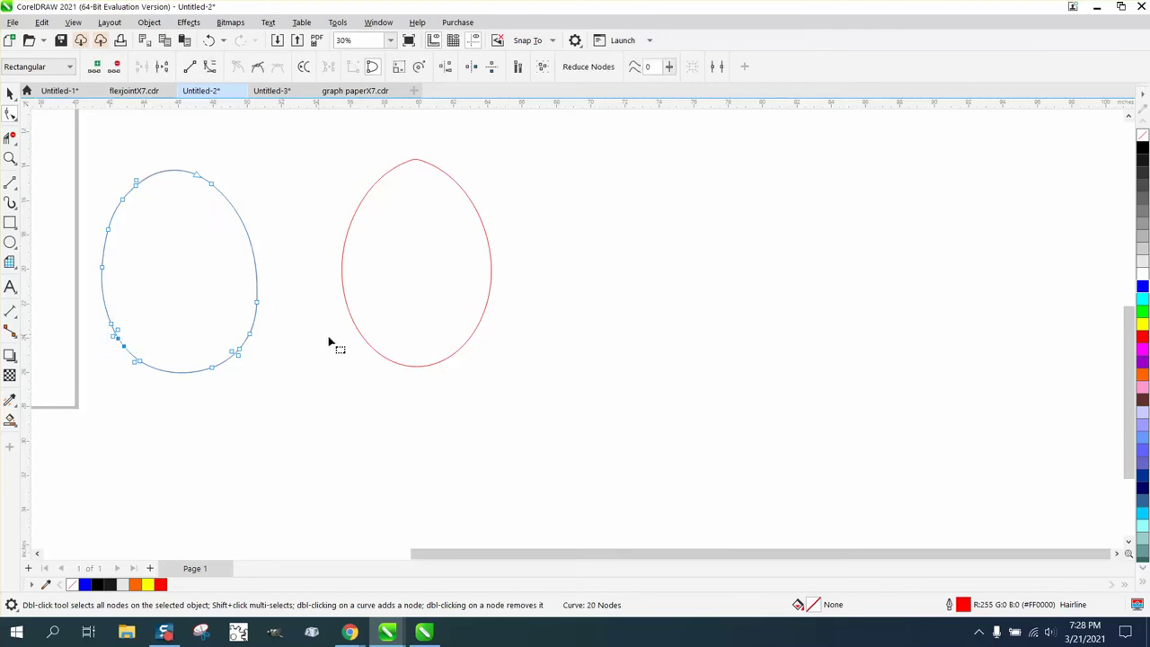
key(Delete)
drag(282, 298, 230, 360)
key(Delete)
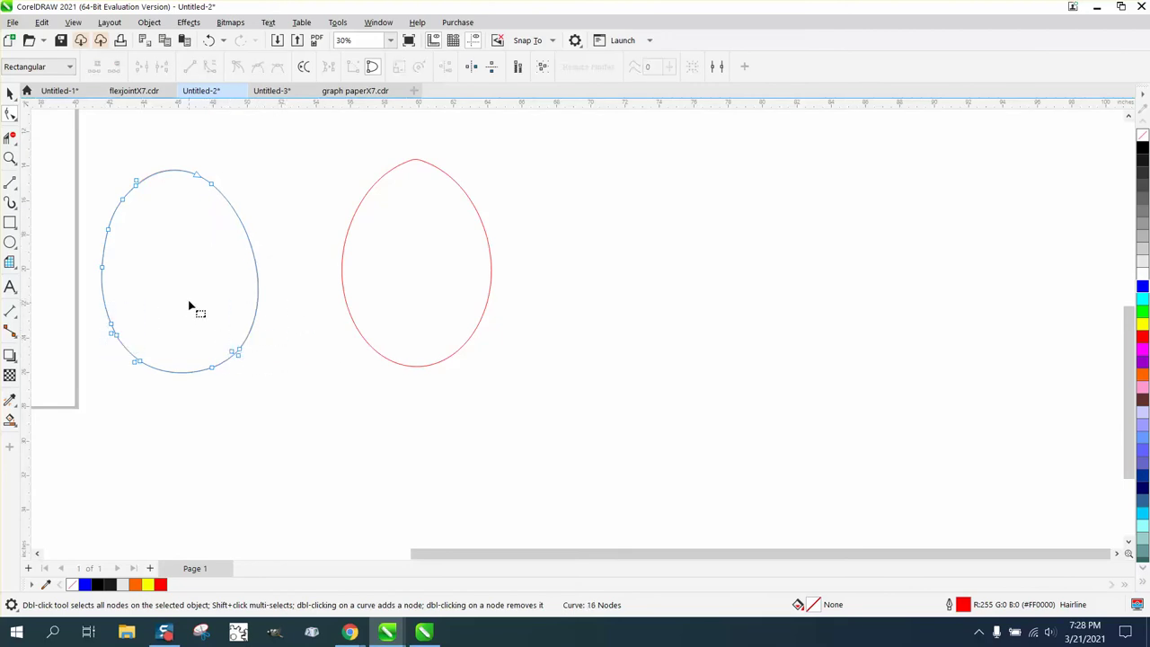
Move the smoothed egg right and set an orange shell piece beside the egg outlines.
click(10, 96)
scroll(180, 252, down, 1)
drag(185, 267, 544, 275)
scroll(387, 286, down, 2)
drag(107, 284, 626, 284)
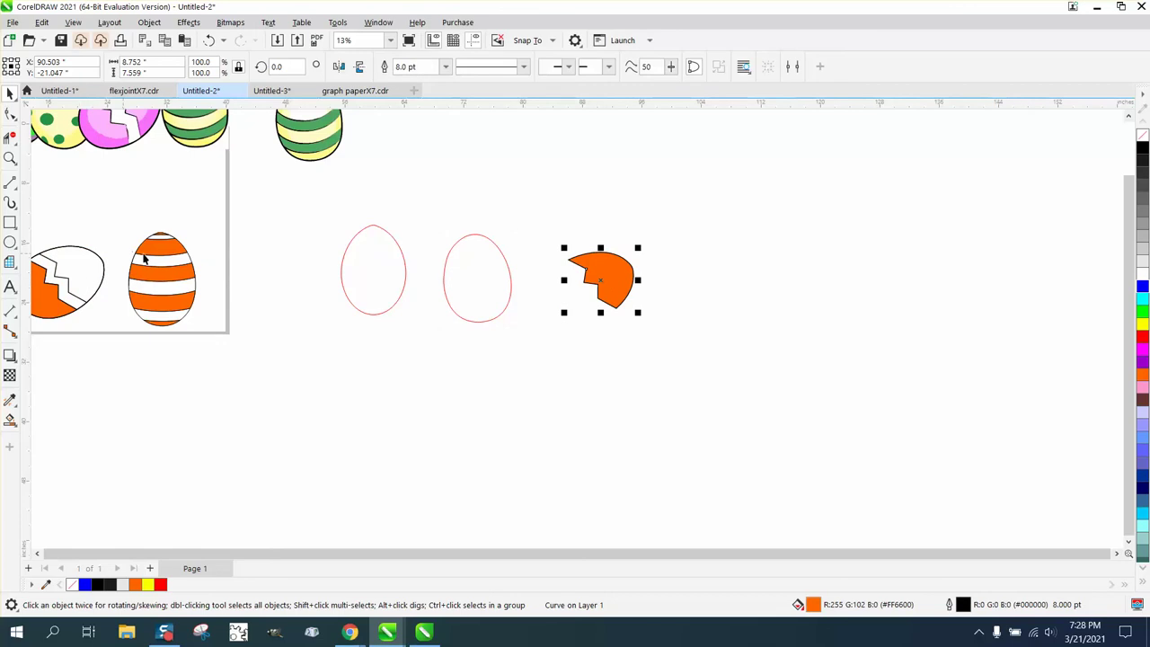
Rotate the second egg outline slightly to about 356° and zoom in on the egg outlines.
click(9, 158)
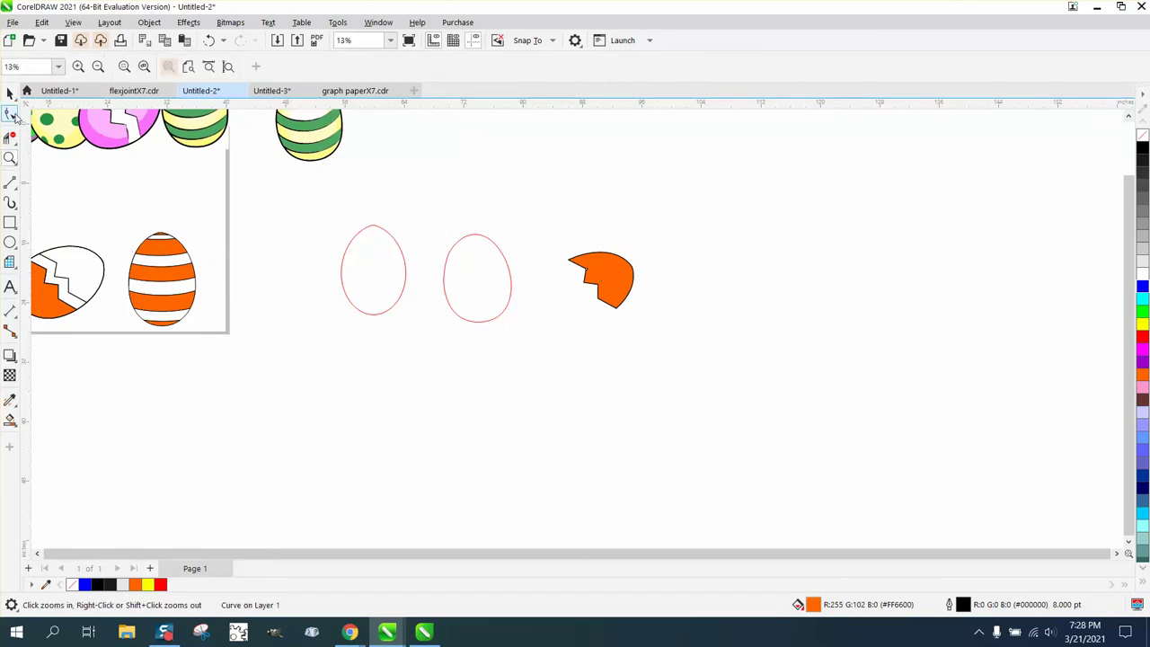
click(10, 95)
click(453, 249)
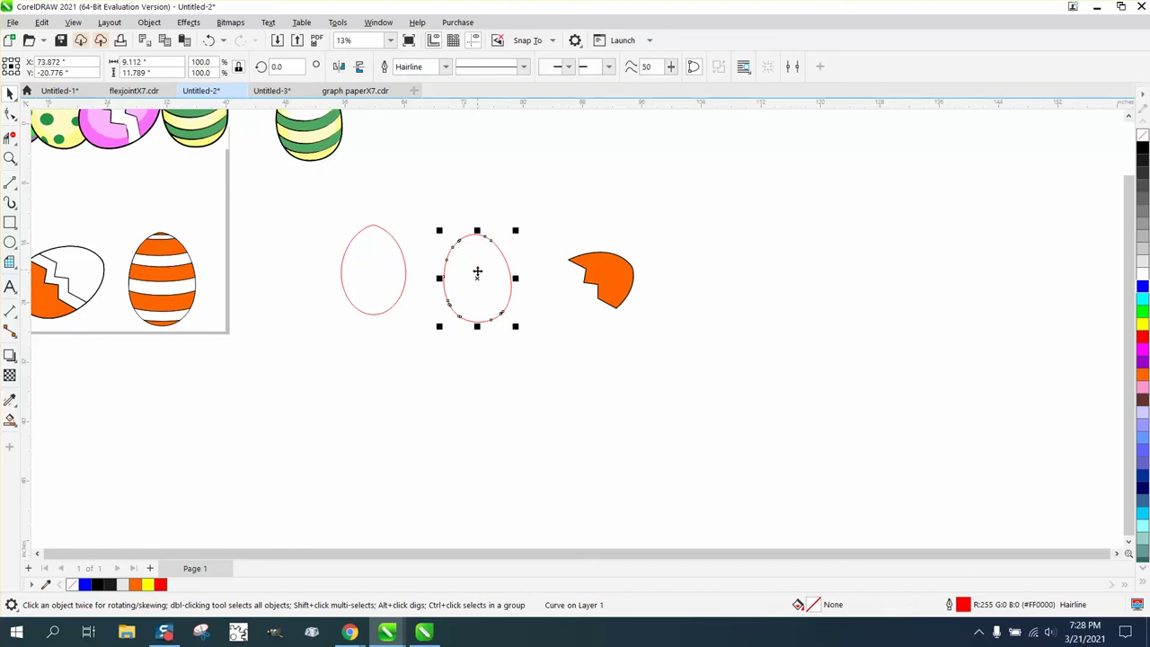
click(479, 258)
drag(518, 226, 529, 236)
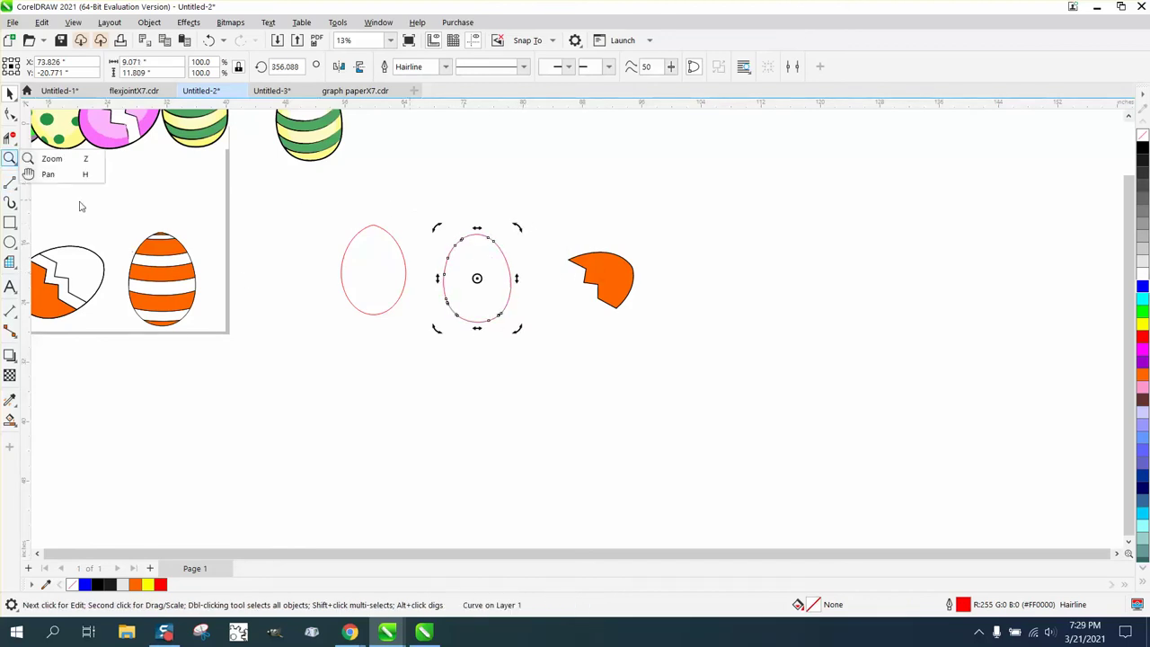
click(51, 158)
drag(603, 385, 603, 384)
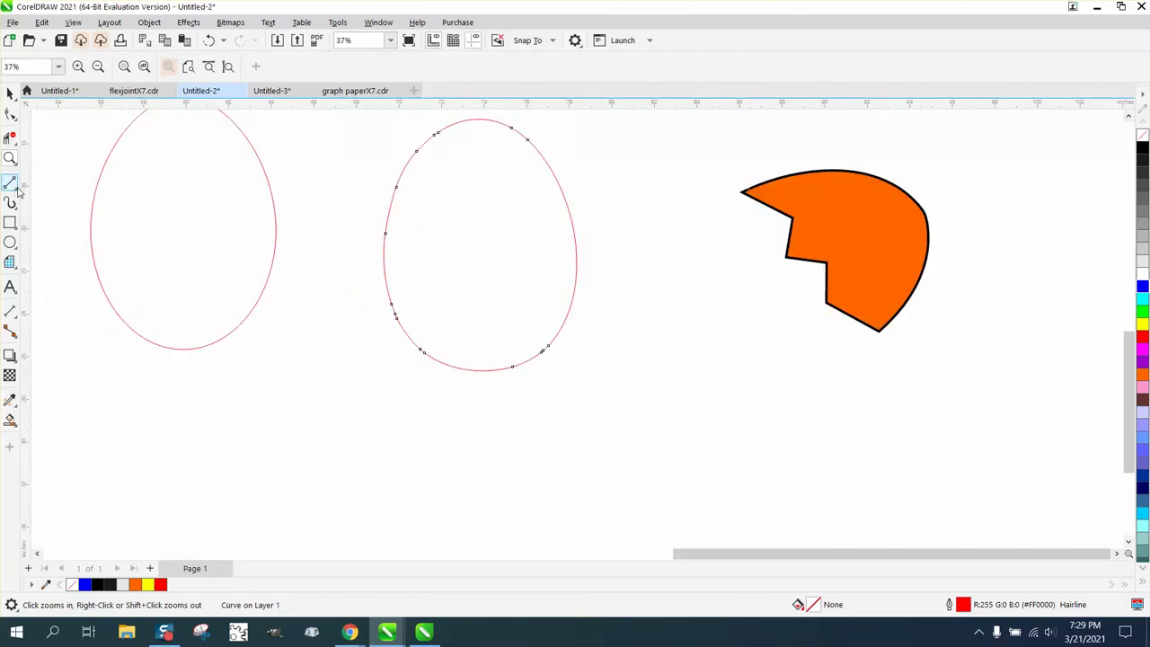
click(11, 184)
Draw a 2-Point Line zig-zag crack across the second egg and place a copy just below.
click(58, 199)
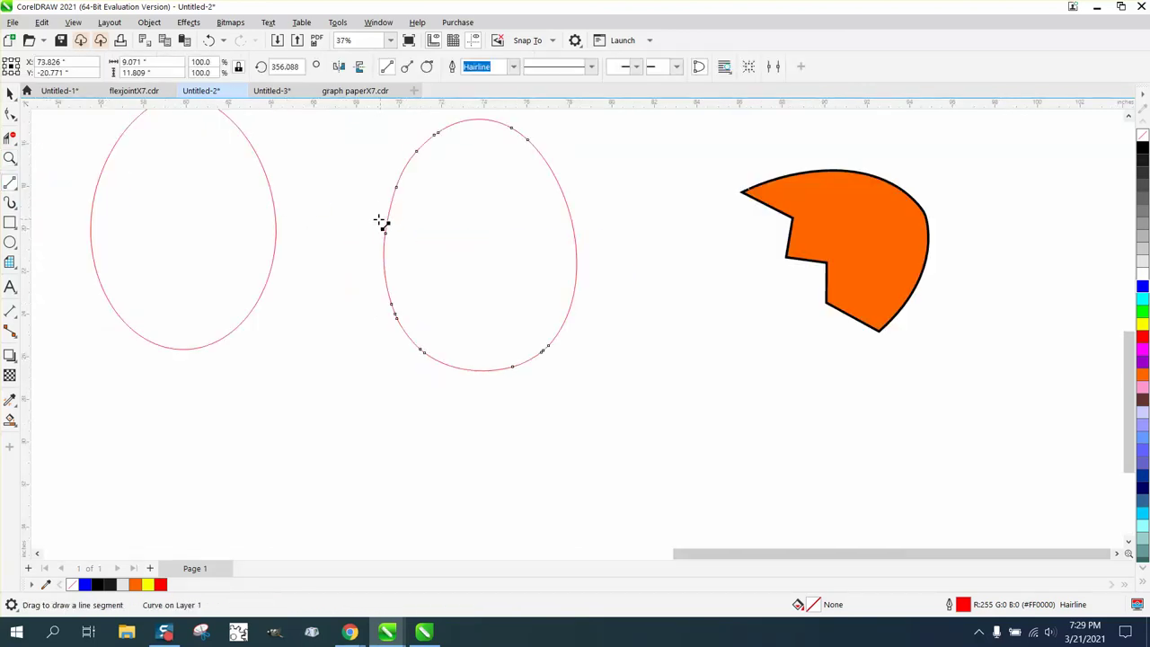
drag(360, 233, 432, 198)
drag(433, 198, 604, 196)
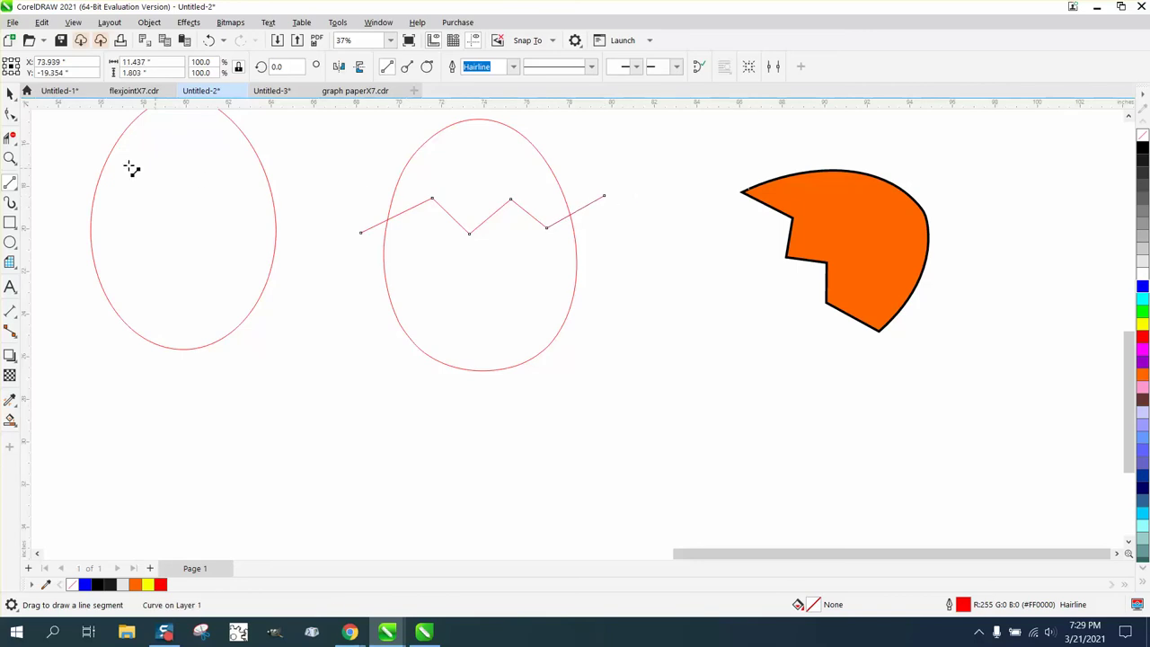
click(10, 94)
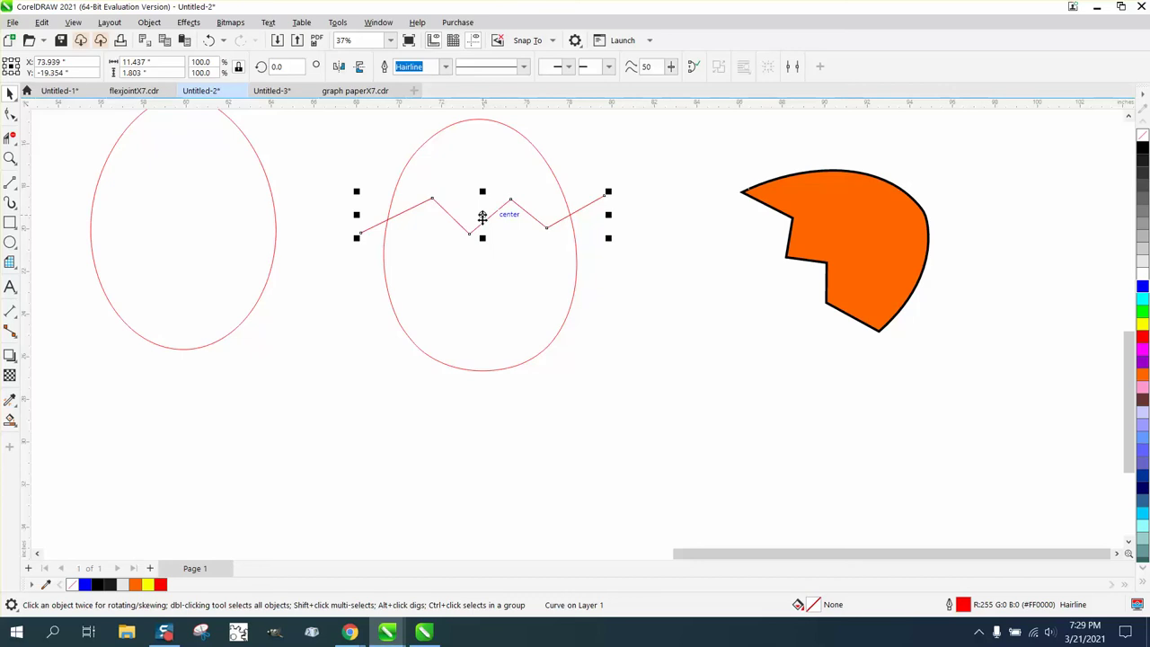
drag(483, 218, 483, 262)
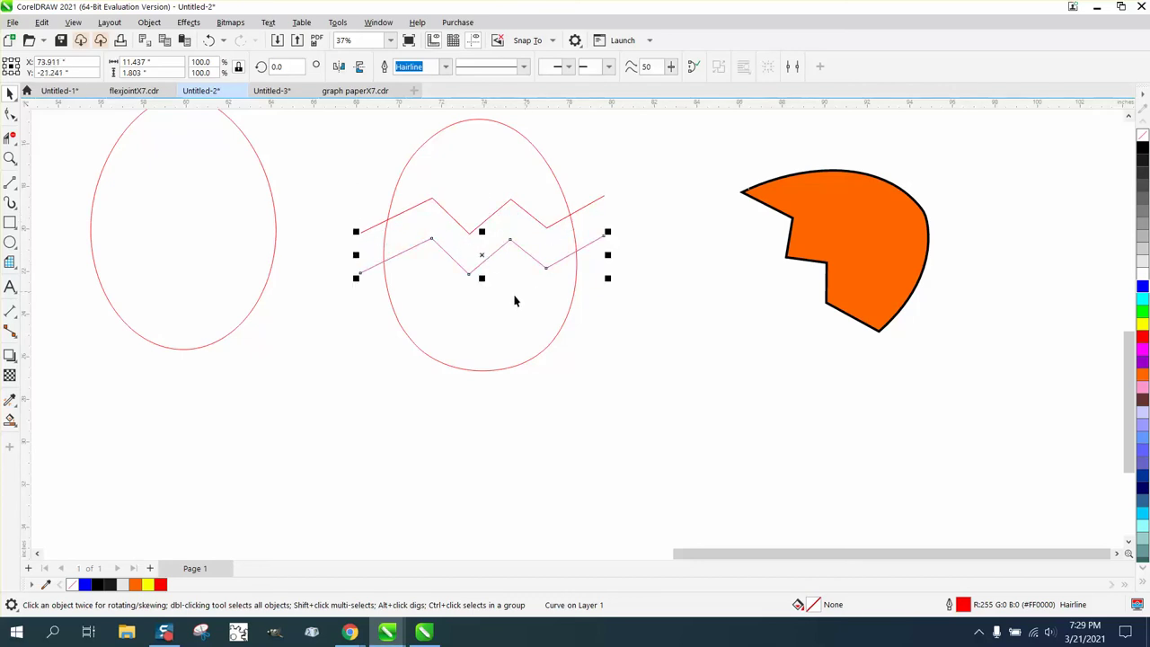
click(11, 420)
Smart Fill the egg's top and bottom regions orange and give the top piece a black outline.
click(493, 185)
click(470, 331)
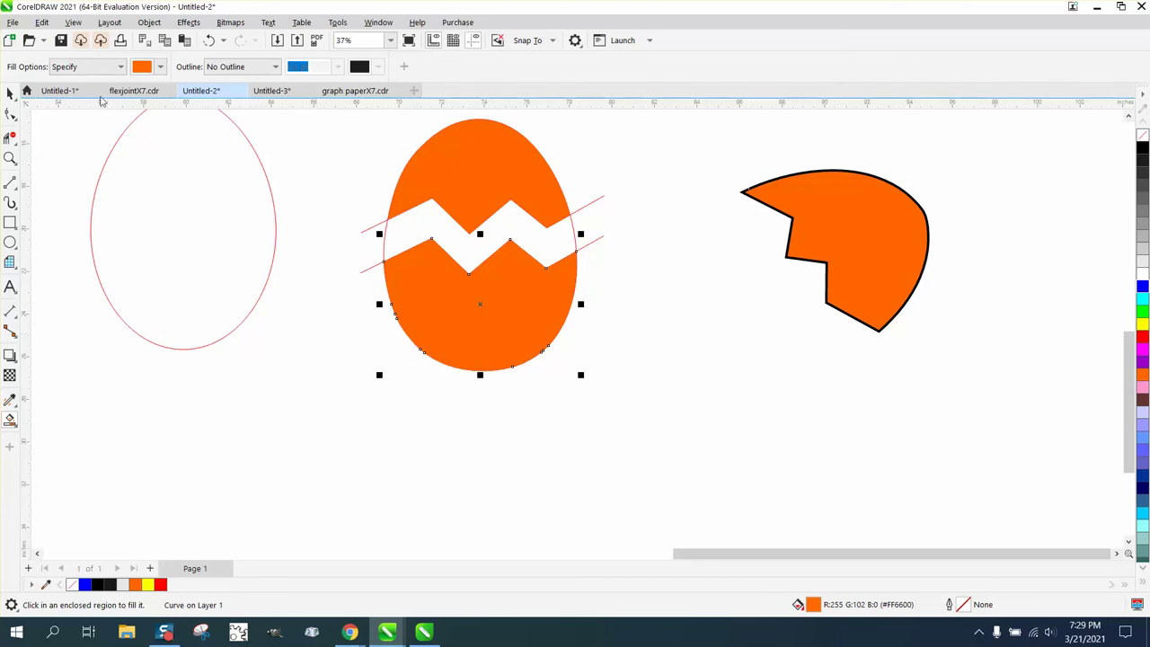
click(10, 94)
click(463, 162)
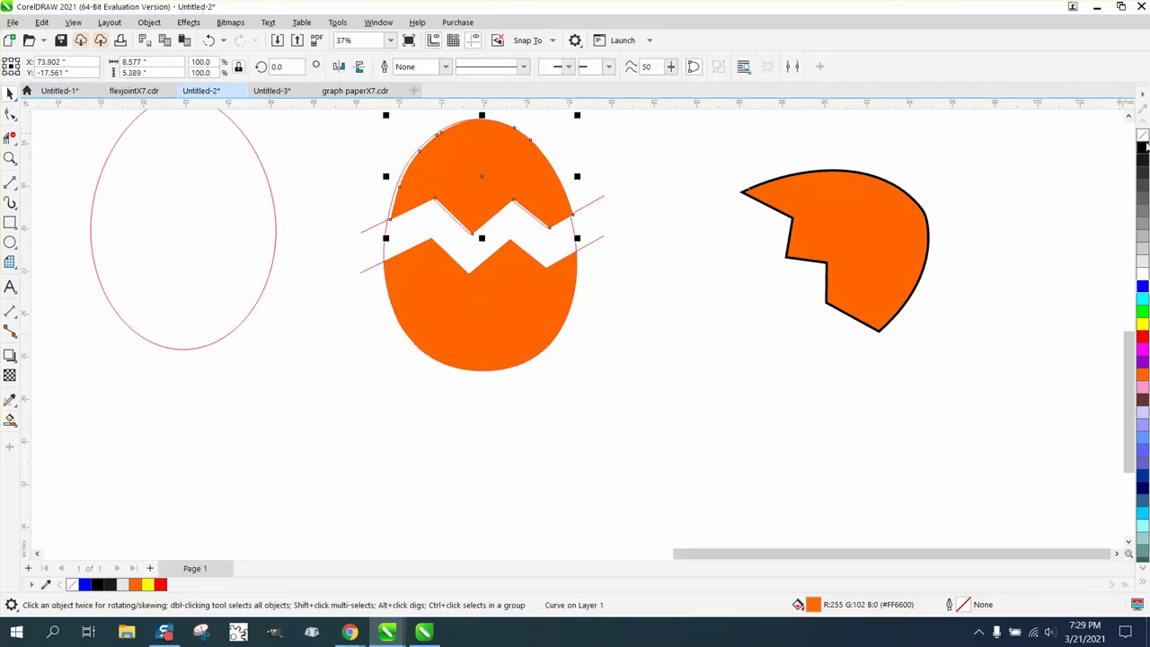
right_click(1143, 148)
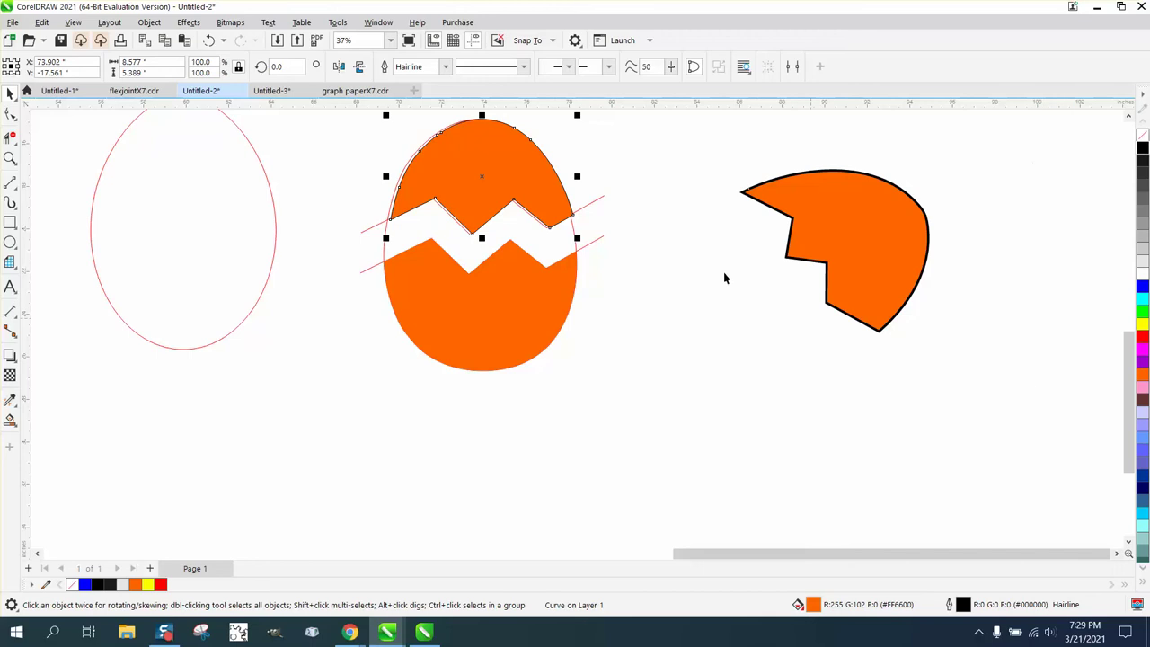
click(210, 40)
click(209, 41)
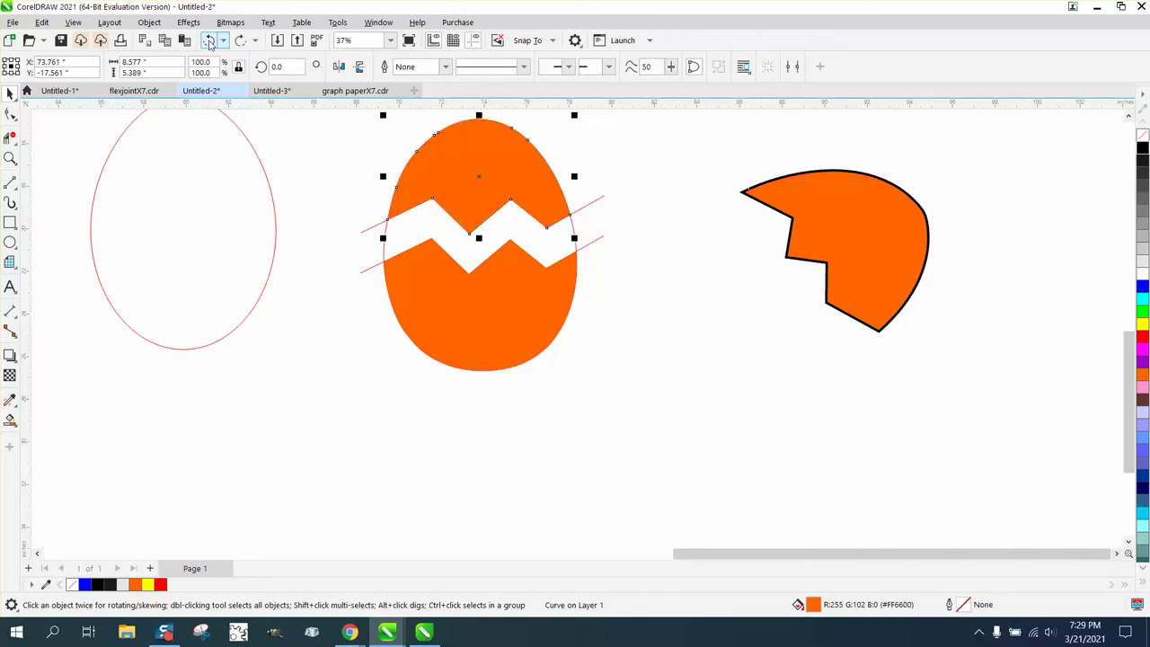
right_click(1143, 147)
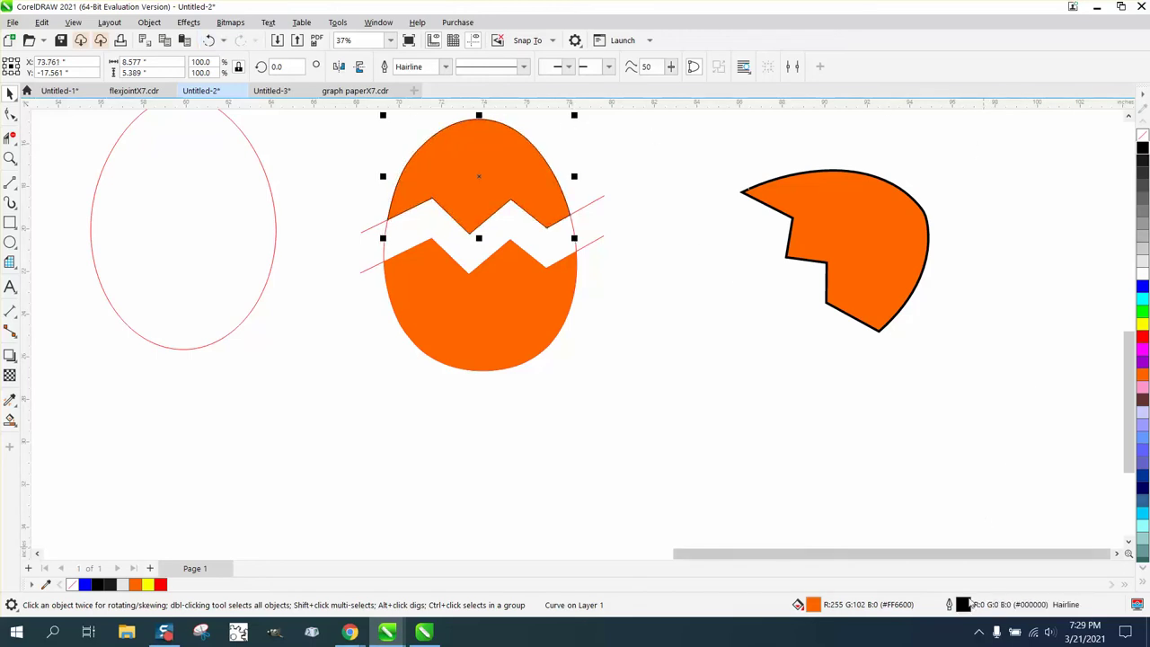
Set the top egg piece's outline width to 16 pt in Outline Pen.
double_click(963, 605)
click(484, 264)
click(447, 341)
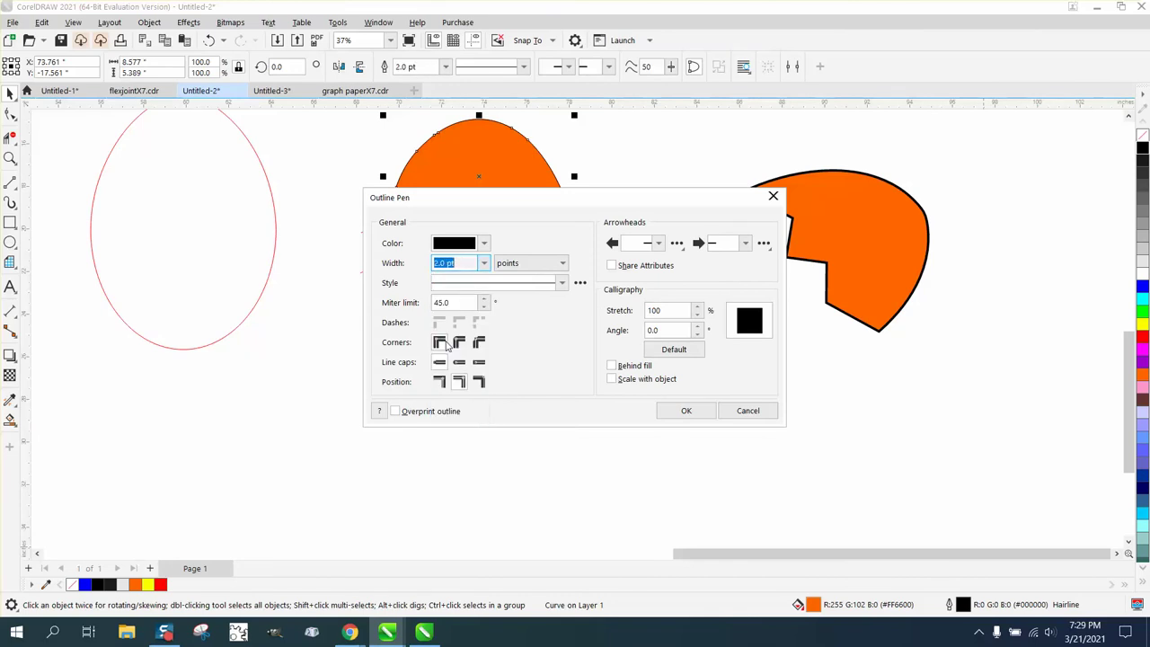
click(484, 263)
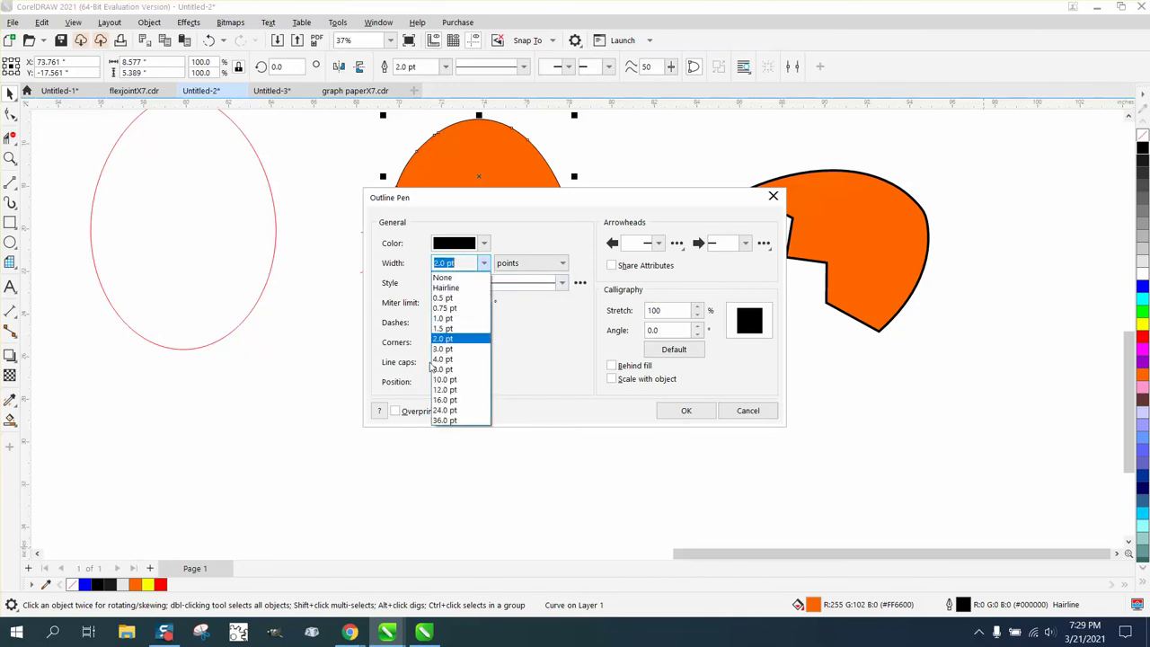
click(441, 410)
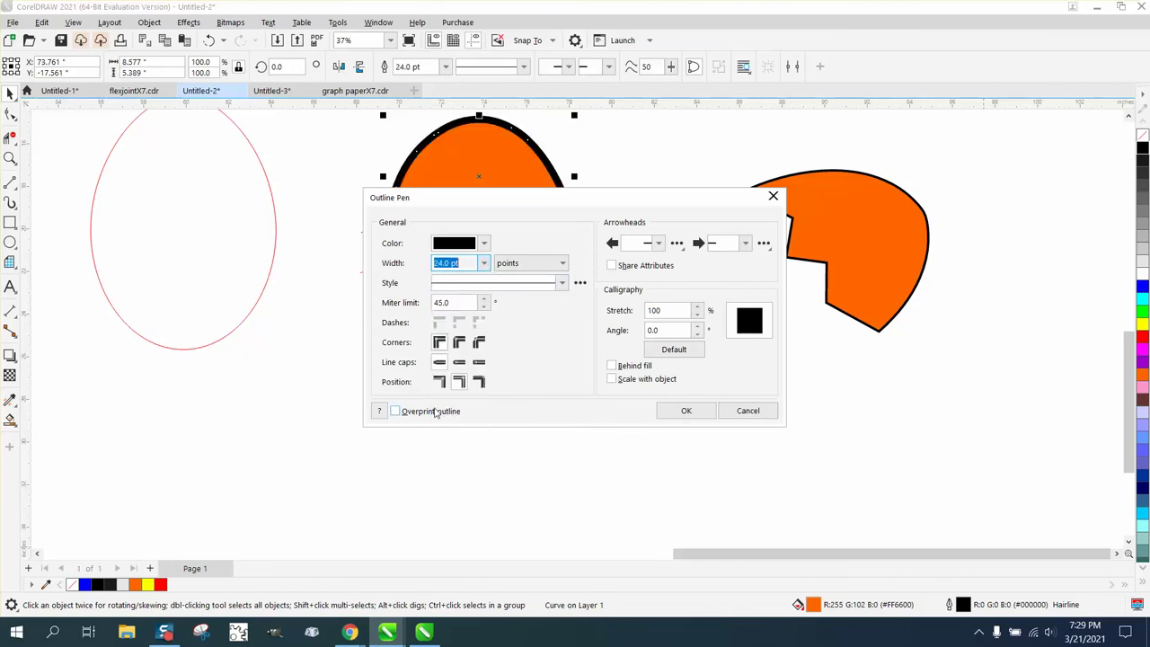
click(484, 264)
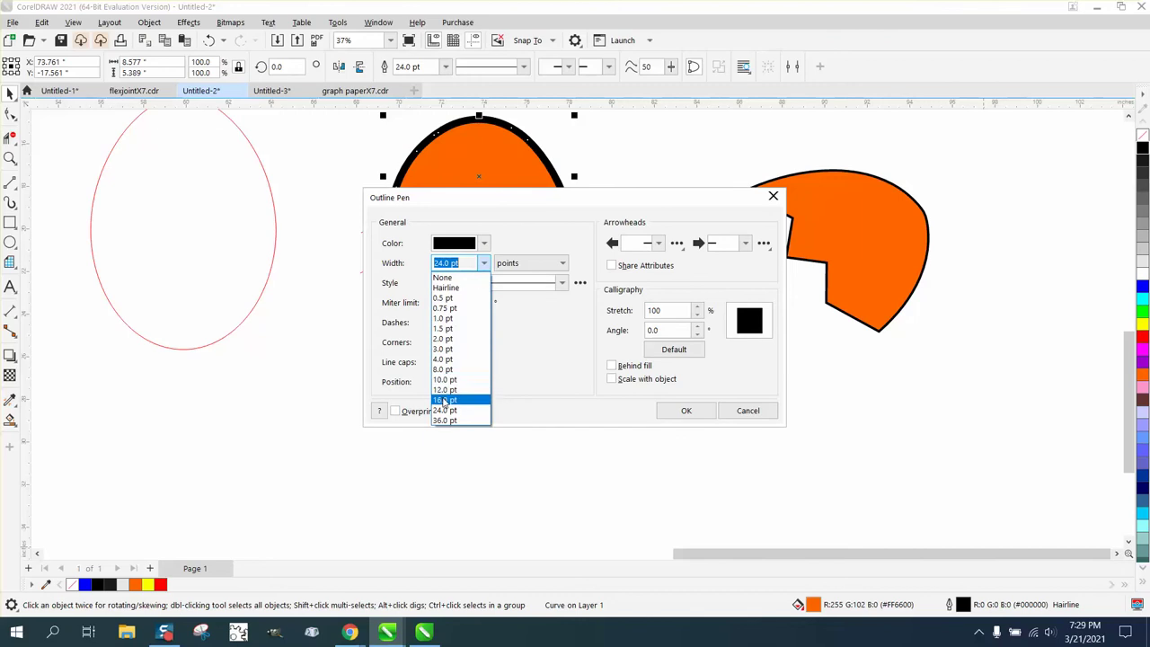
click(446, 400)
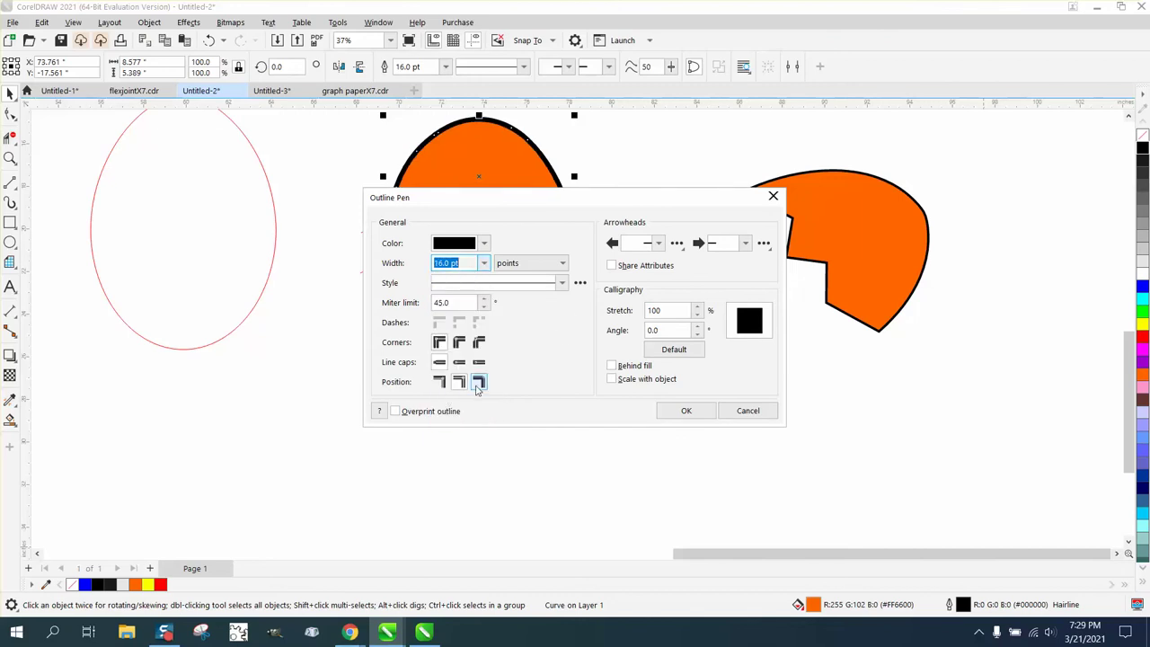
click(686, 410)
Give the lower orange egg half a black 16 pt outline.
click(568, 304)
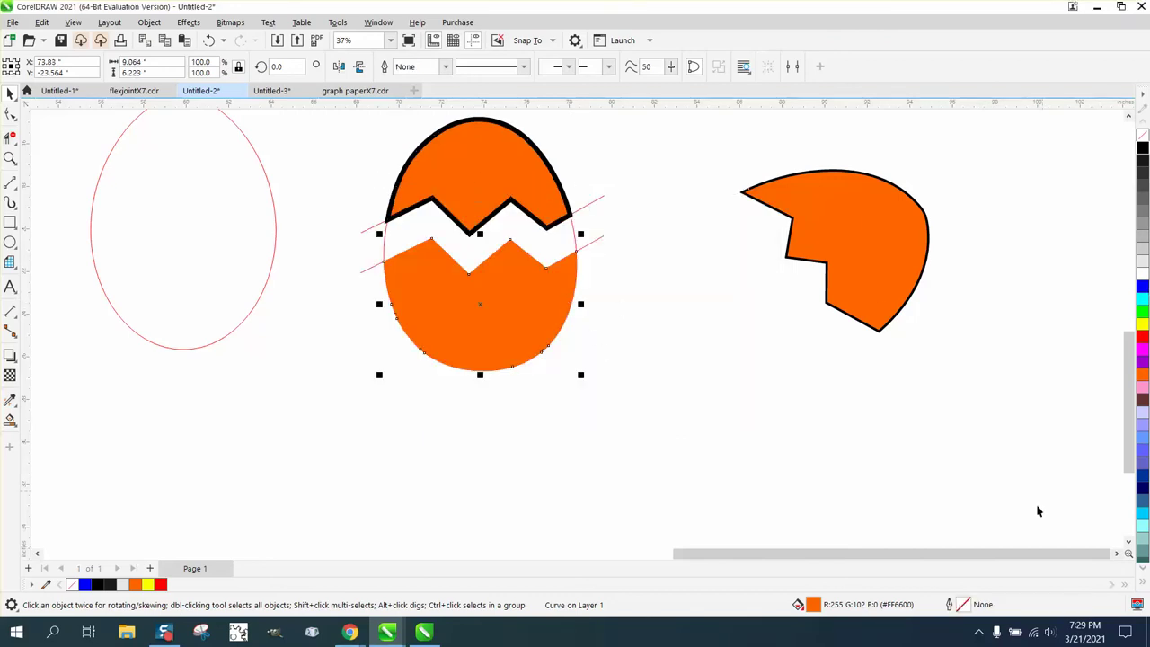
right_click(1143, 149)
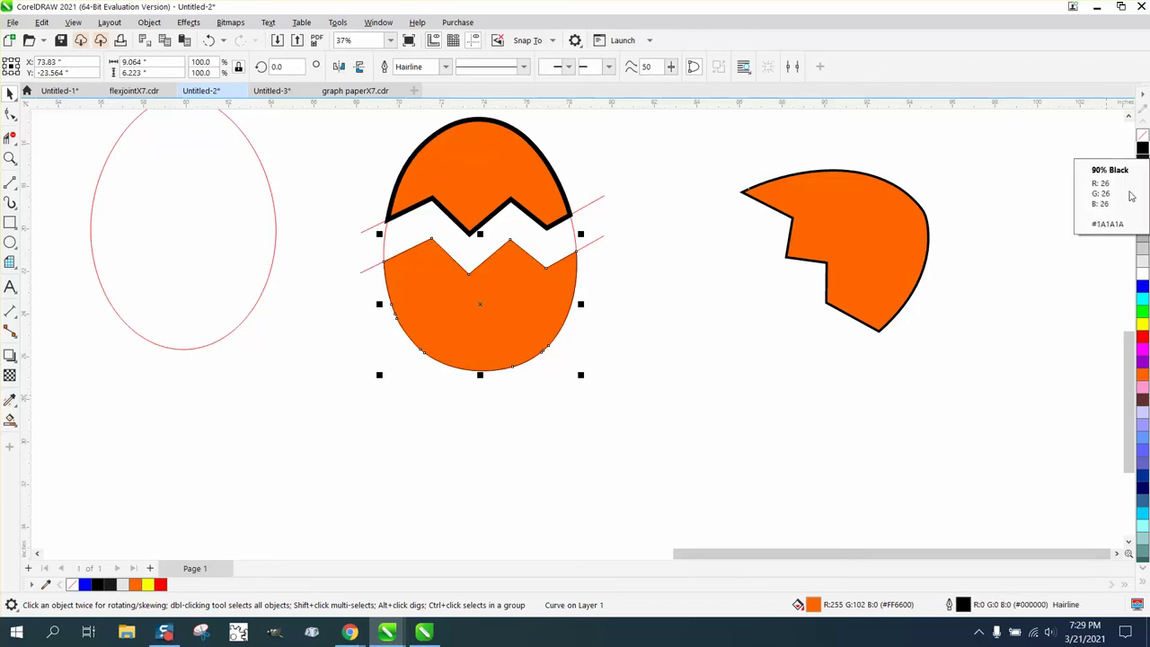
double_click(964, 605)
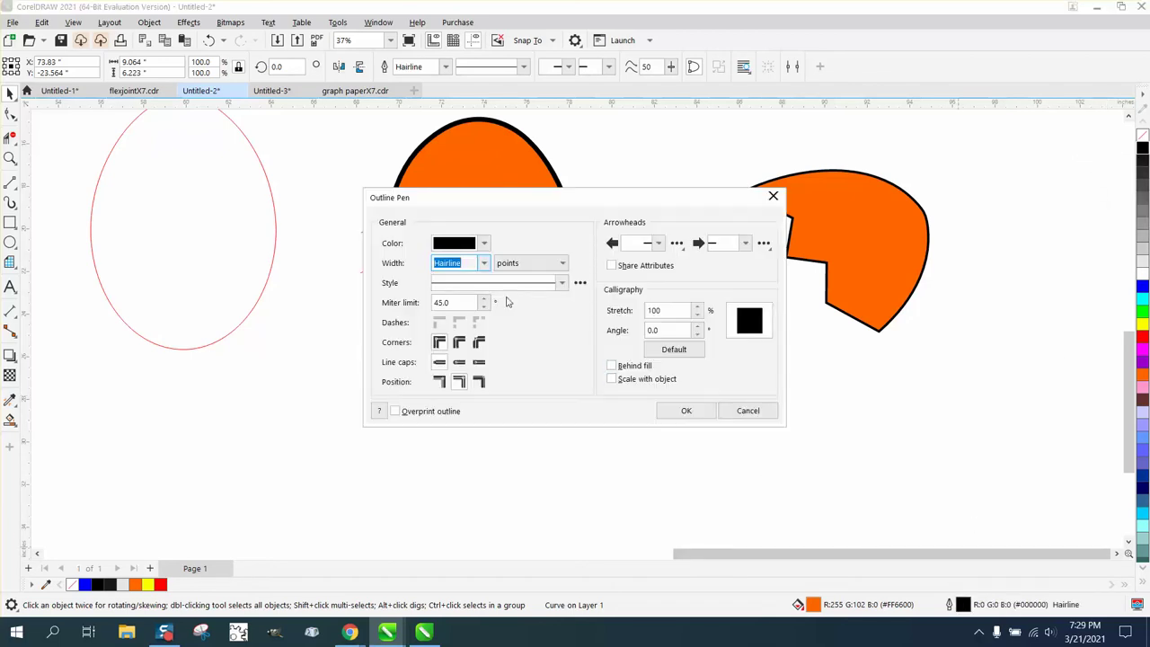
click(483, 263)
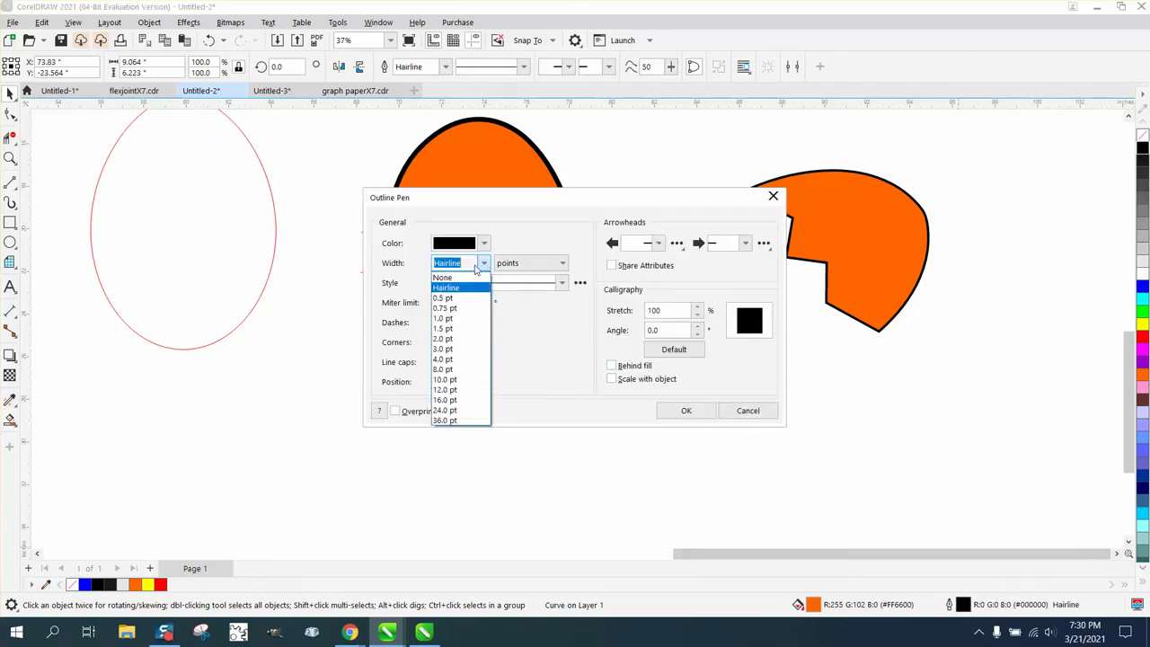
click(445, 401)
click(693, 414)
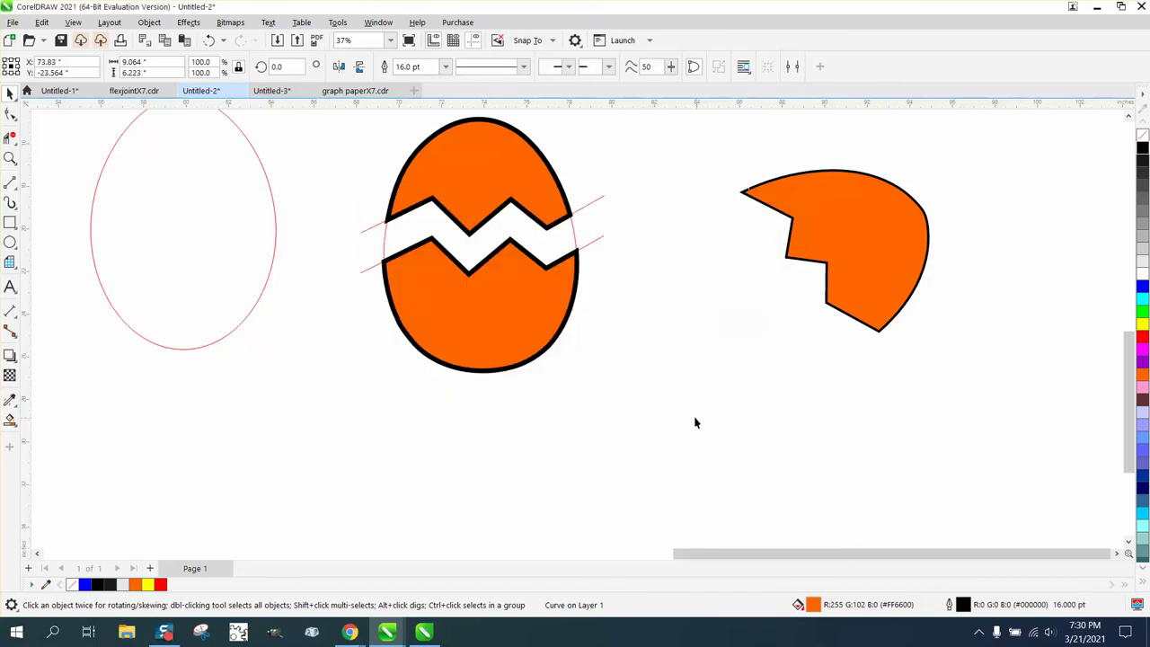
Close the calculator and delete the red slanted cut line across the cracked egg.
click(379, 222)
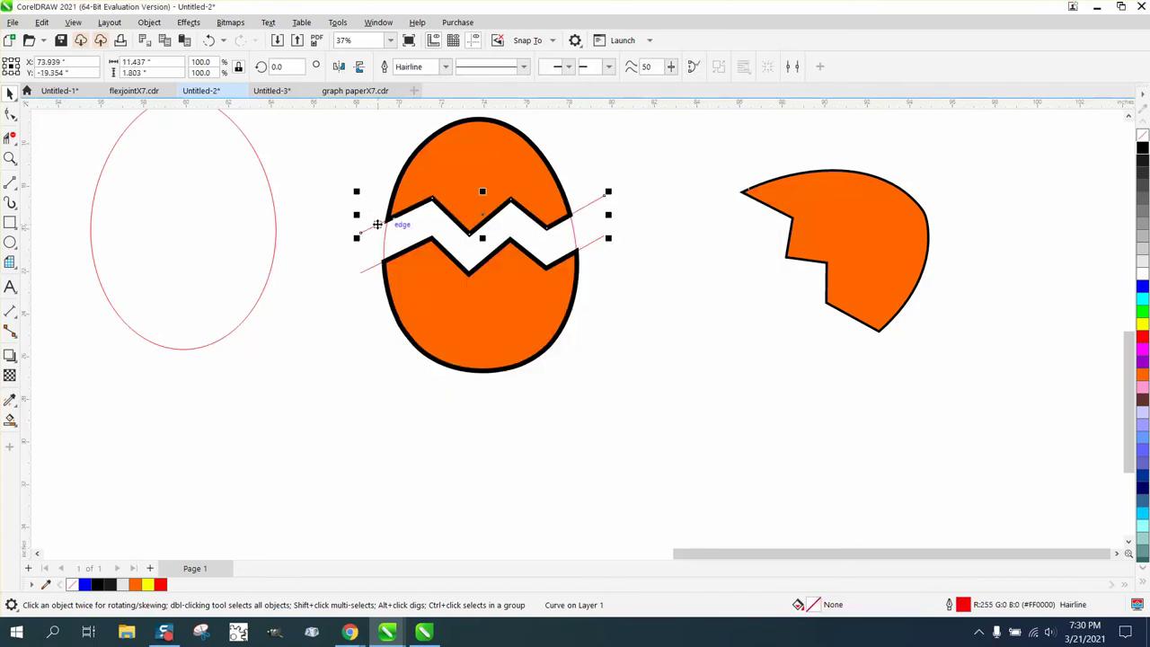
key(XF86Calculator)
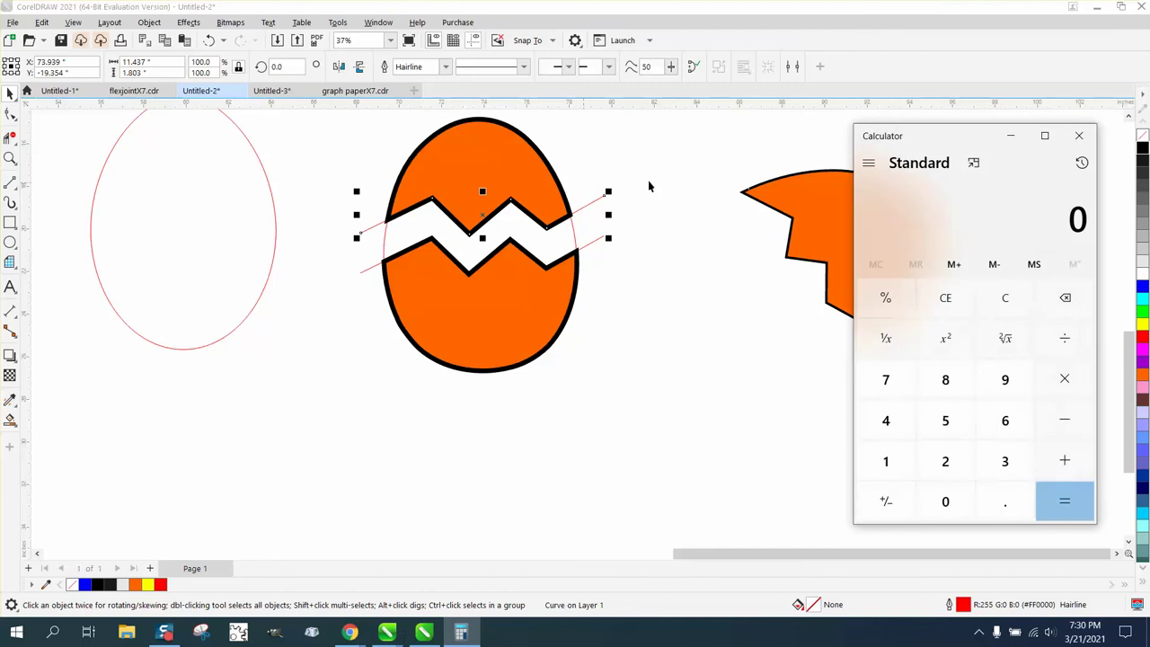
click(1080, 135)
click(857, 155)
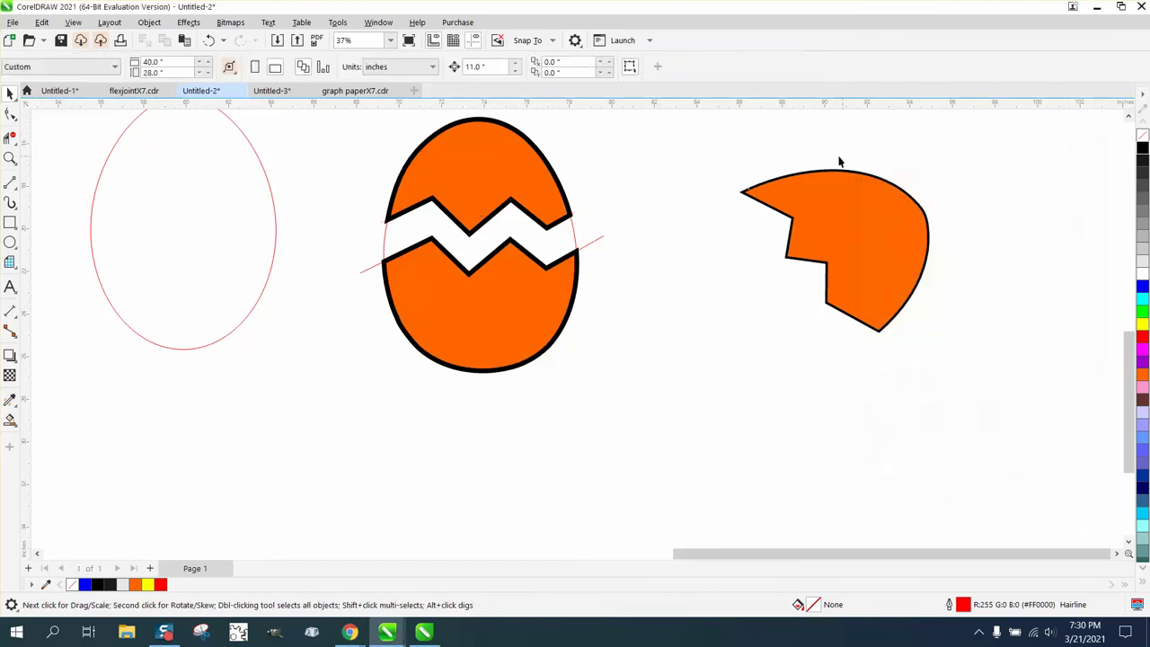
click(593, 240)
key(Delete)
Zoom out and move the empty red egg outline beside the cracked egg.
scroll(620, 236, down, 4)
scroll(670, 231, down, 2)
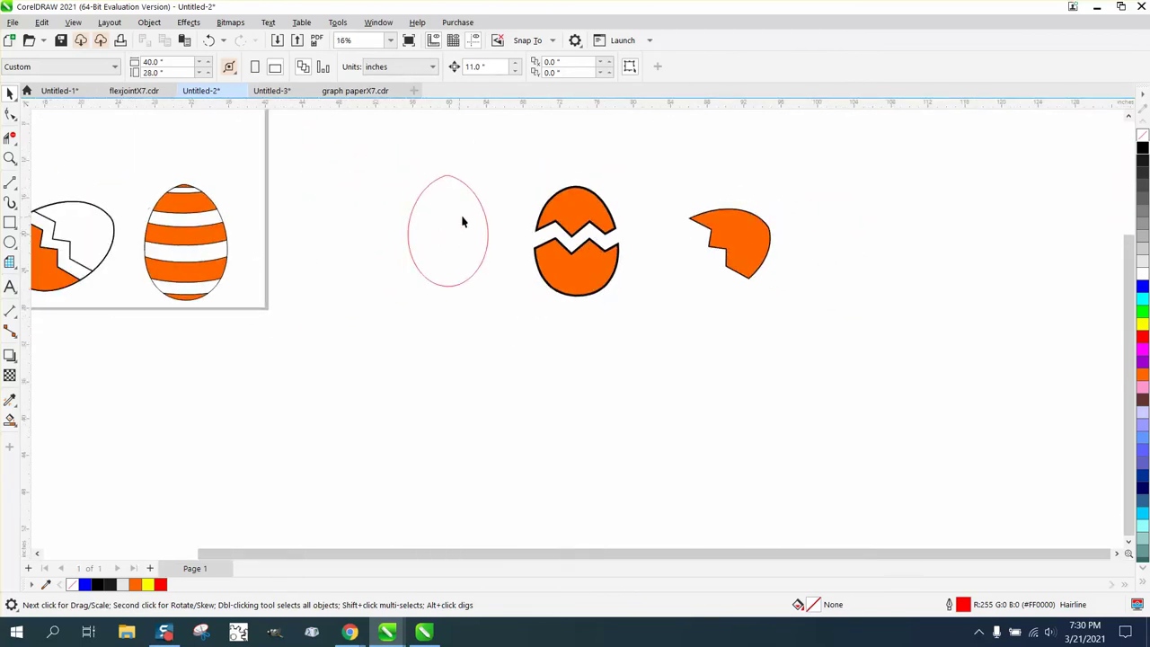
drag(484, 211, 437, 235)
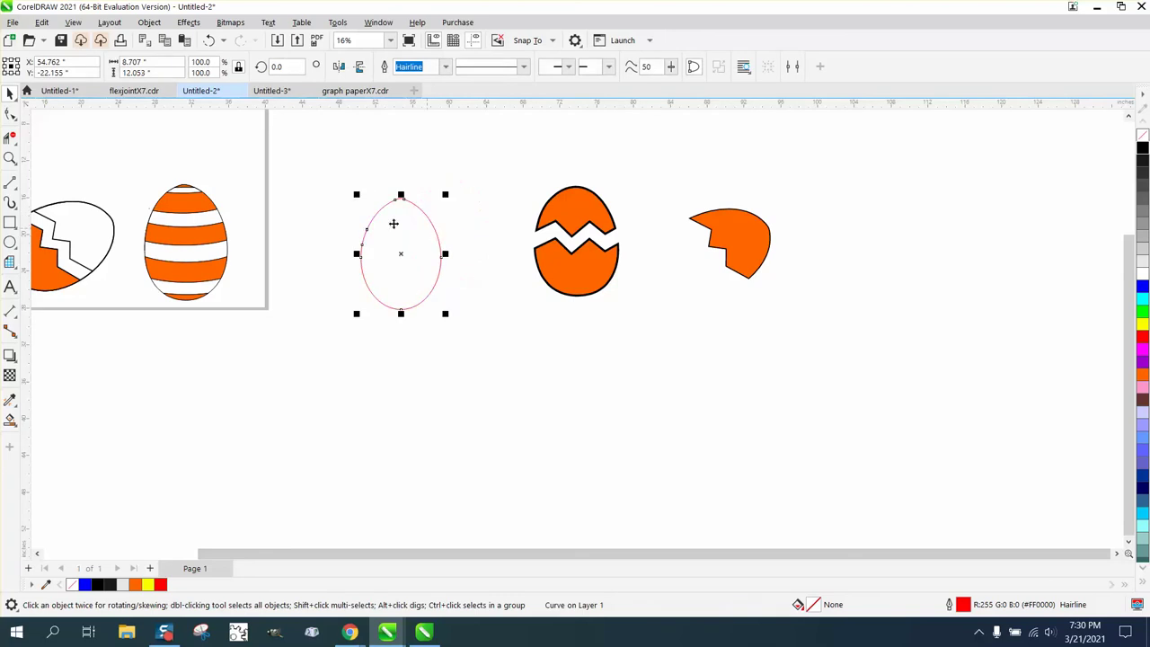
Draw a flat ellipse over the egg top and right-drag to leave a copy just below it.
click(11, 242)
drag(473, 155, 339, 182)
drag(406, 167, 398, 194)
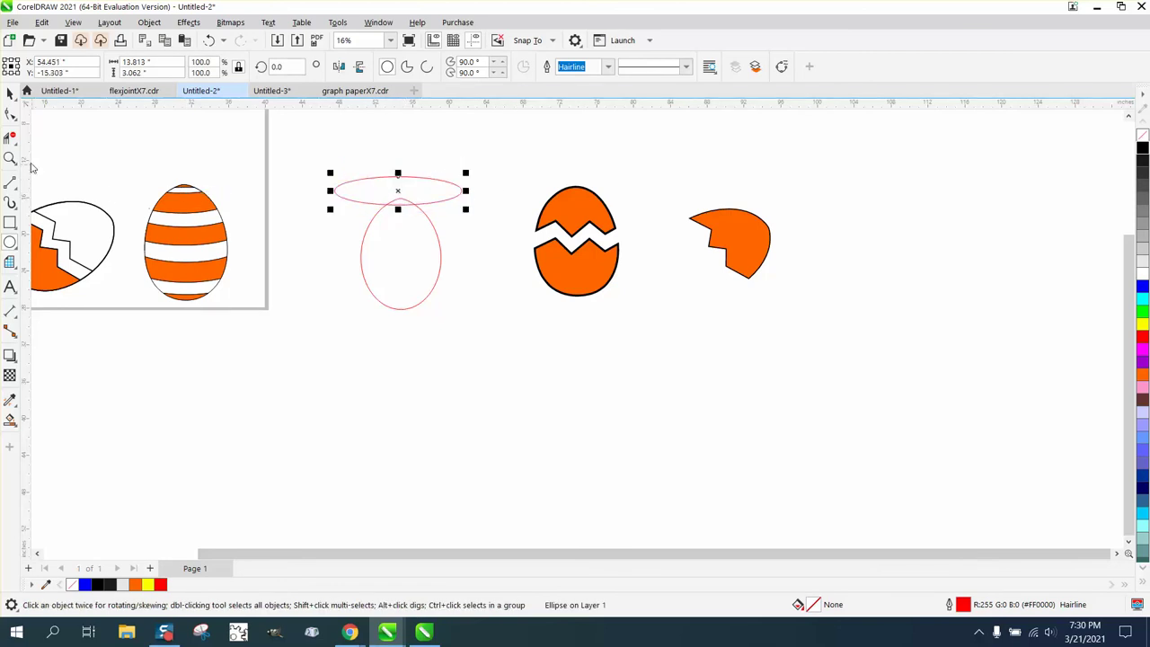
key(space)
drag(398, 189, 405, 231)
click(520, 249)
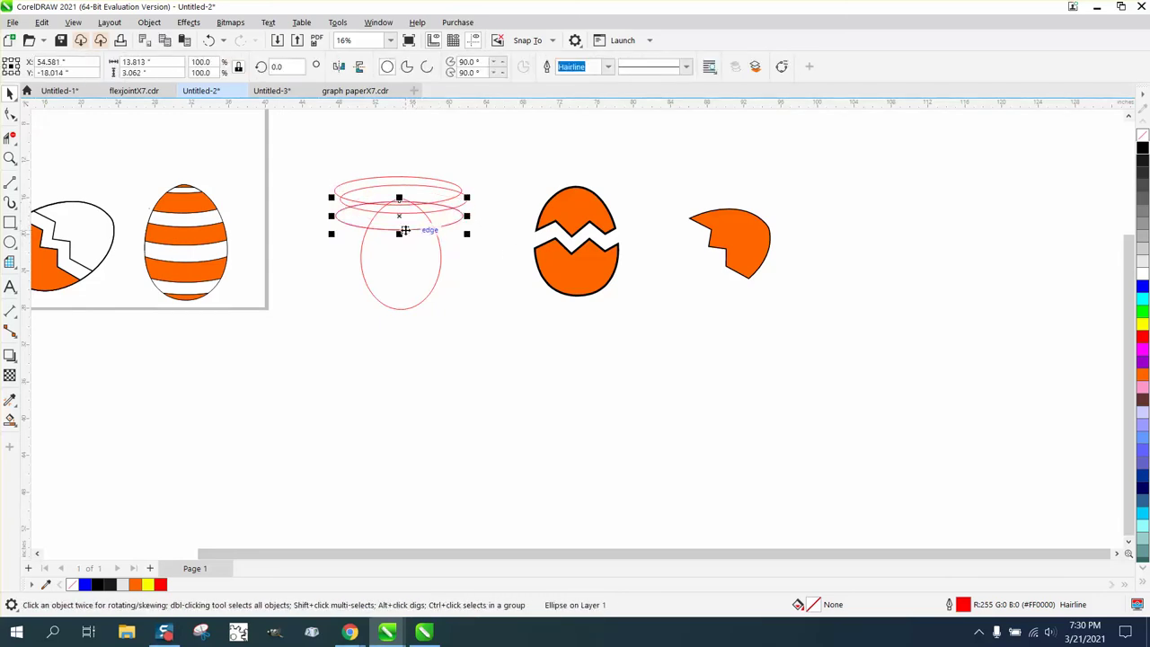
drag(398, 218, 402, 232)
Repeat the duplicate with Ctrl+R to stack about eight rings, and zoom in on the egg.
key(ctrl+r)
key(ctrl+r)
key(ctrl+r)
key(ctrl+r)
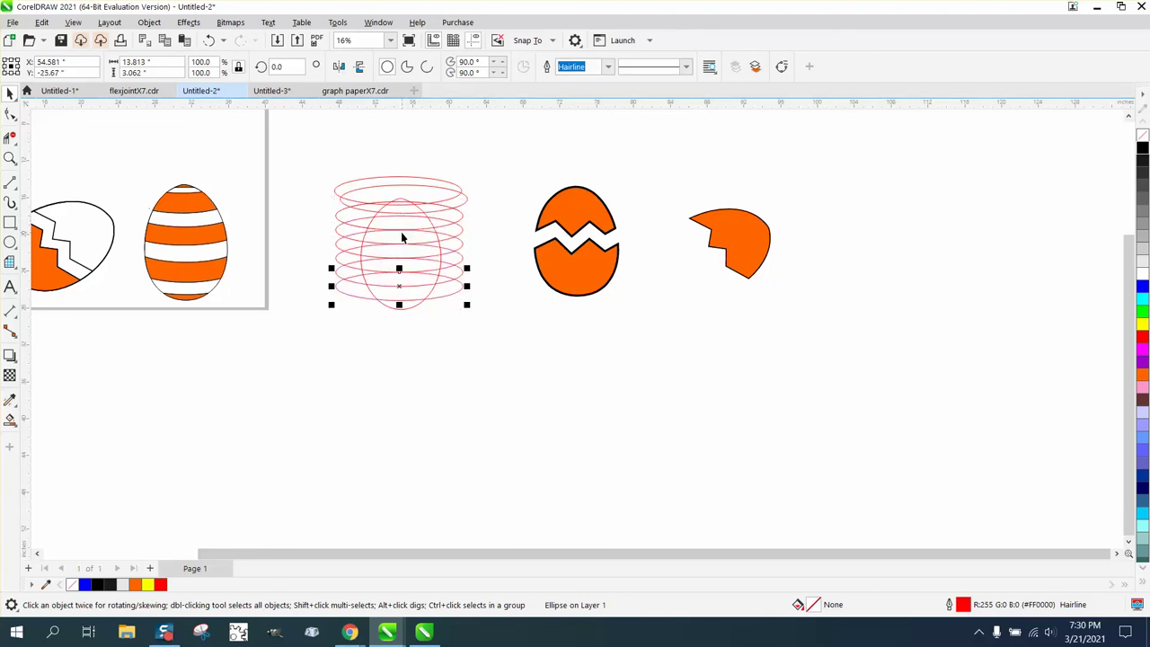
click(10, 158)
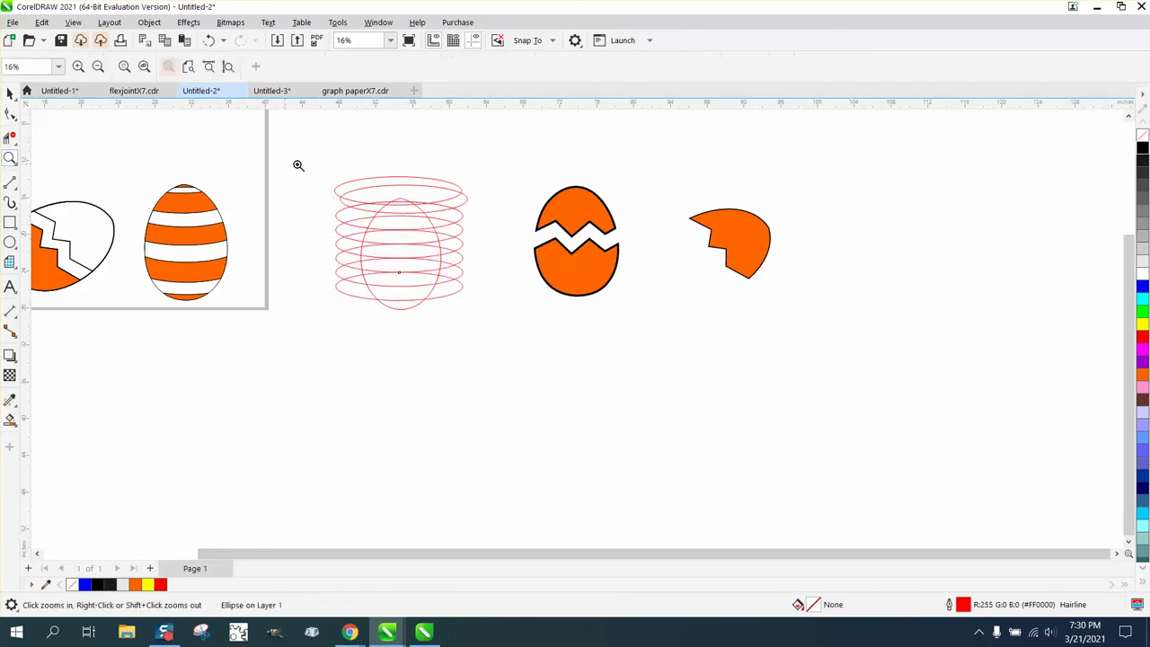
click(344, 224)
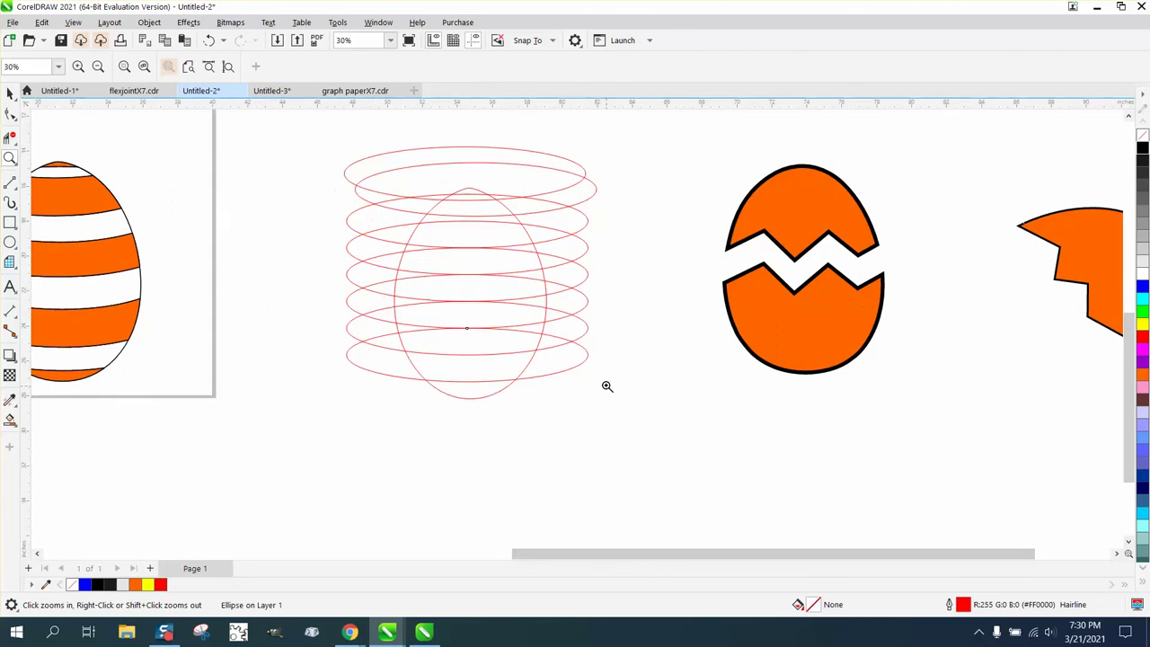
click(10, 137)
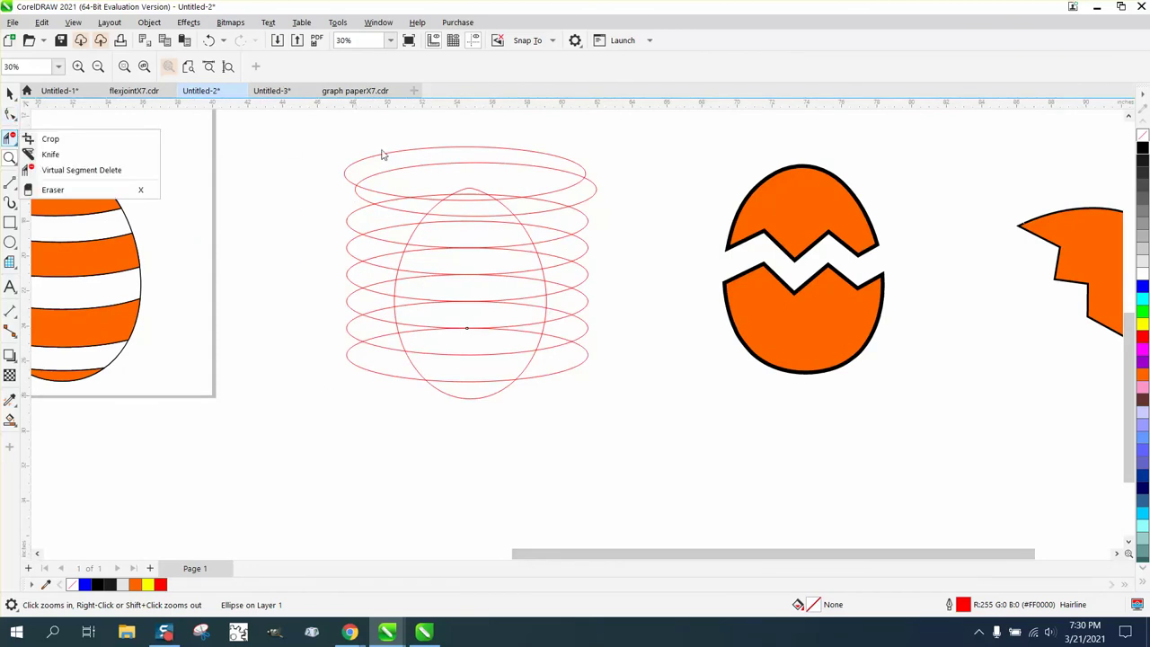
With Virtual Segment Delete, remove the ring tips sticking outside both sides of the egg outline.
click(78, 170)
click(351, 342)
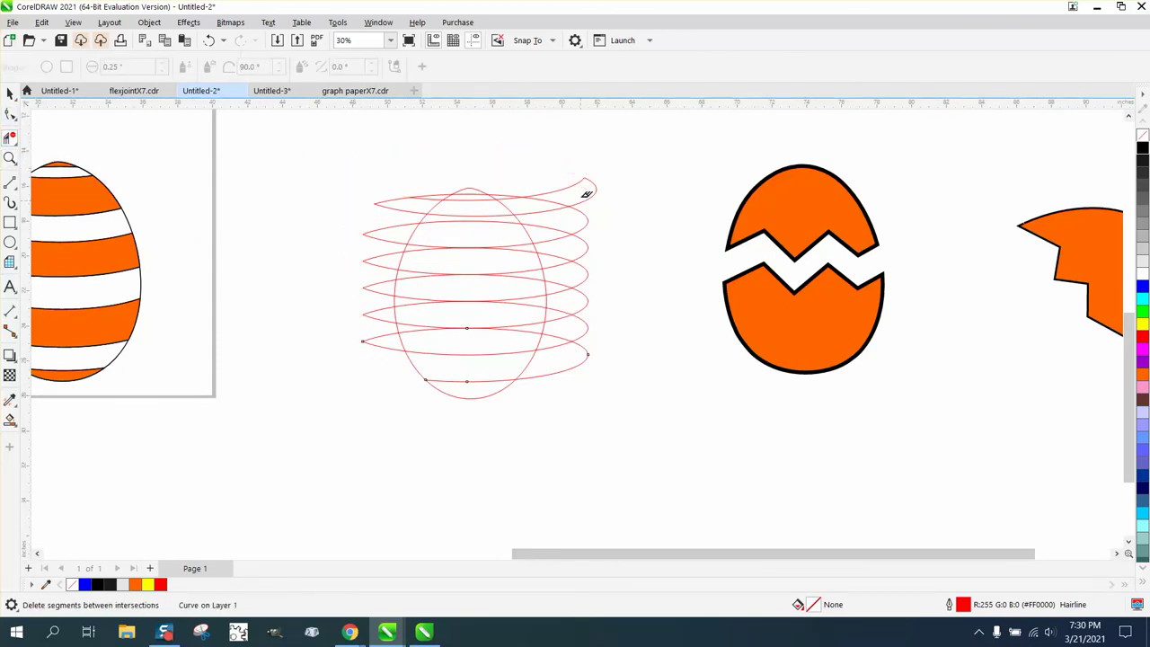
drag(579, 175, 594, 365)
drag(529, 174, 540, 200)
click(568, 232)
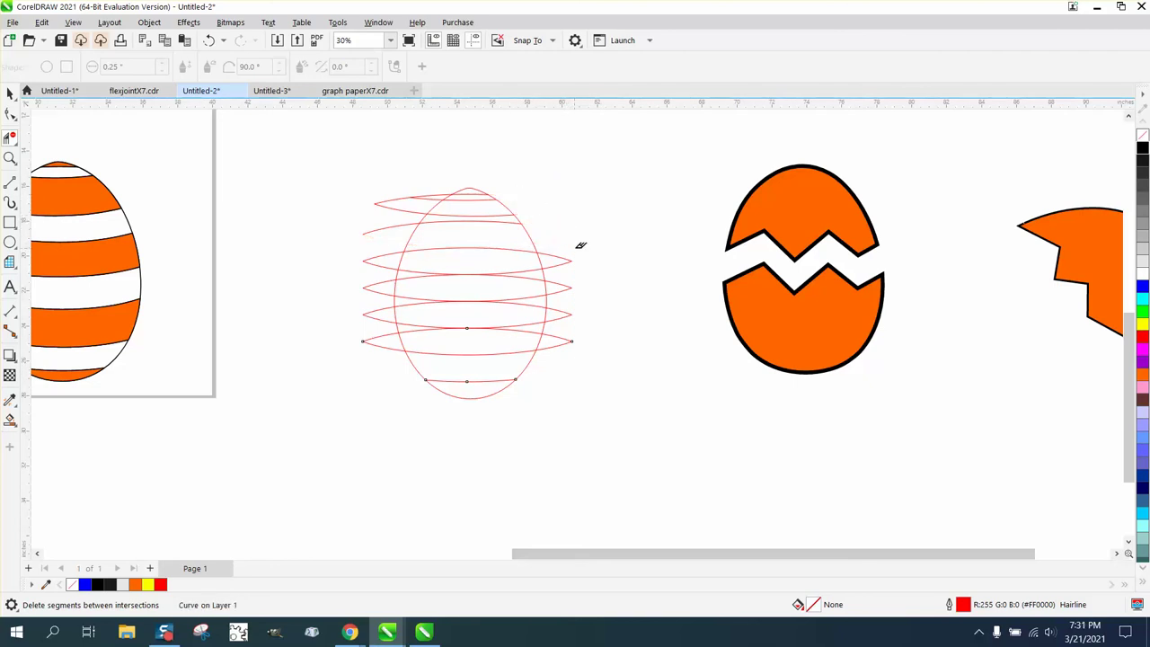
click(569, 289)
click(569, 315)
click(564, 342)
drag(385, 337, 388, 304)
drag(393, 183, 398, 223)
click(379, 260)
mouse_move(376, 283)
mouse_down()
mouse_move(375, 338)
mouse_move(393, 360)
mouse_up()
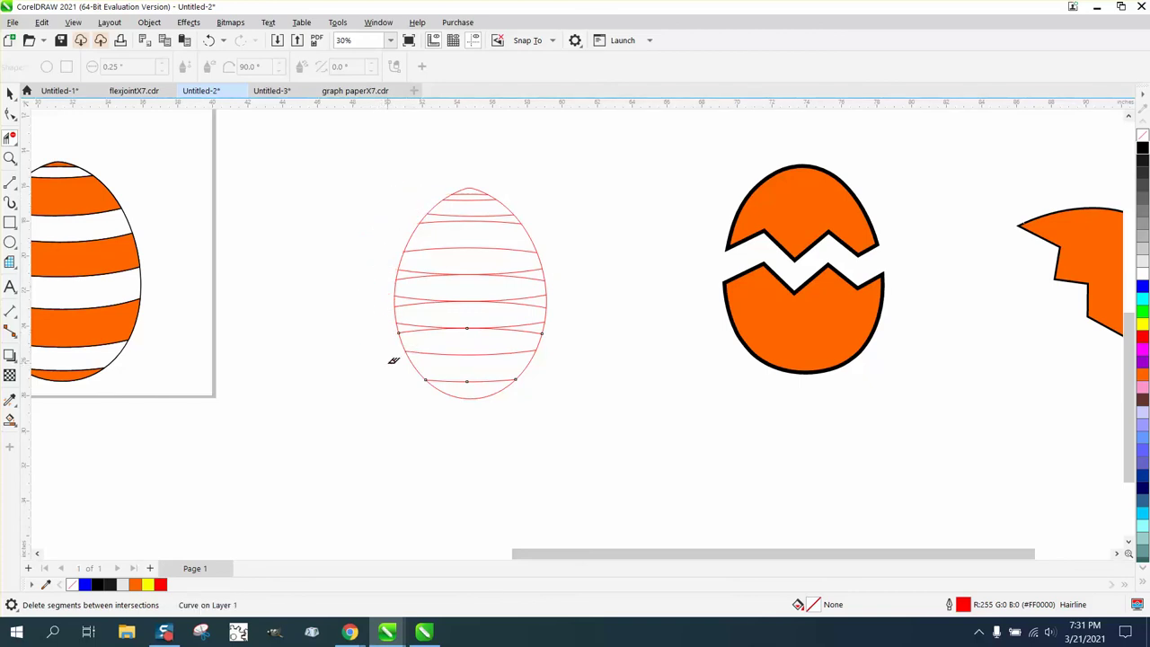
Delete the doubled back-half ring segments on the left, right and near the top.
click(528, 325)
click(530, 300)
click(530, 271)
click(412, 284)
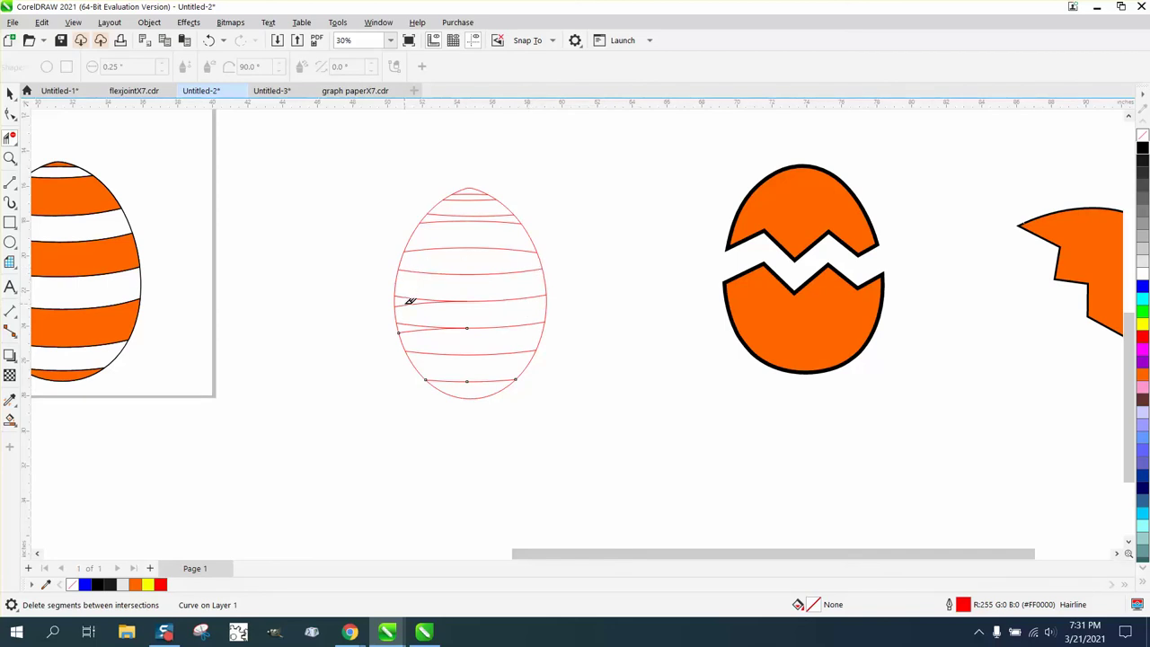
click(407, 300)
click(413, 326)
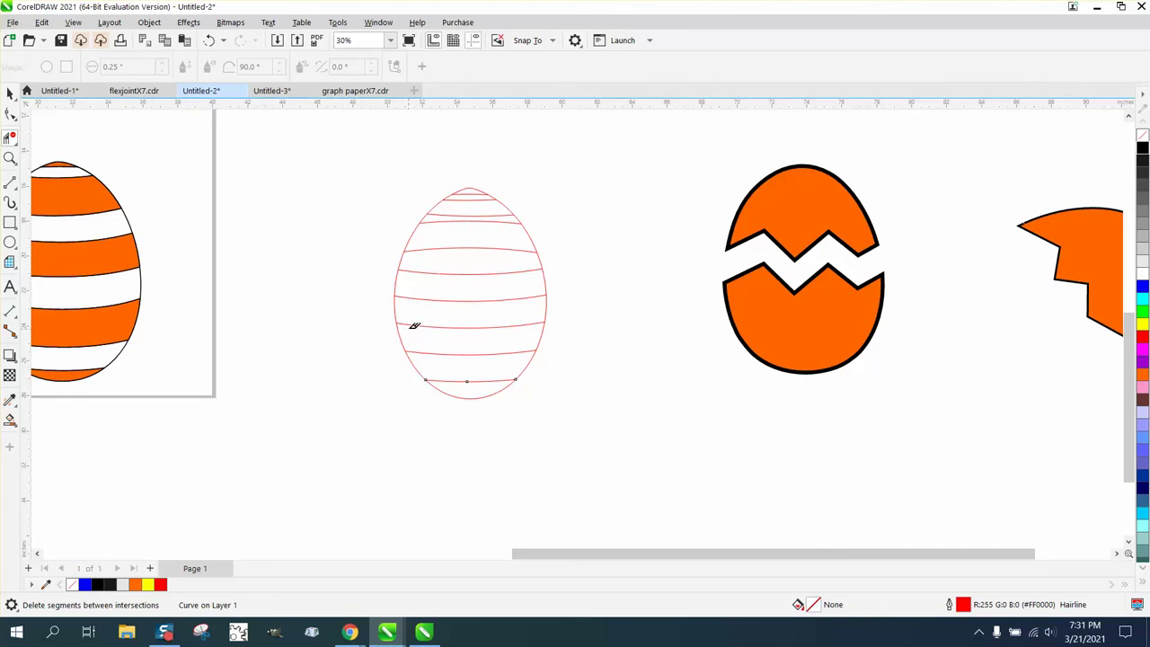
click(473, 209)
click(474, 191)
Undo three stripe deletions and redo two to restore the correct stripe lines.
click(212, 40)
click(212, 40)
click(210, 40)
click(239, 41)
click(240, 42)
Smart Fill the bottom band, three alternating stripes and the top cap orange.
click(10, 420)
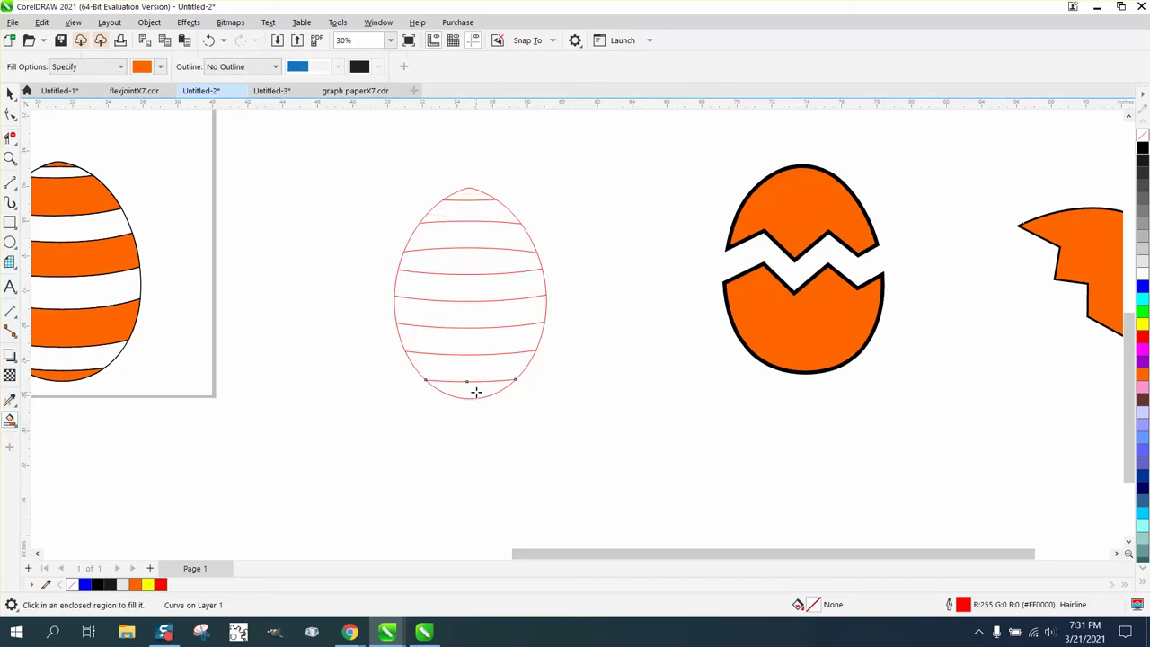
click(476, 391)
click(473, 347)
click(474, 295)
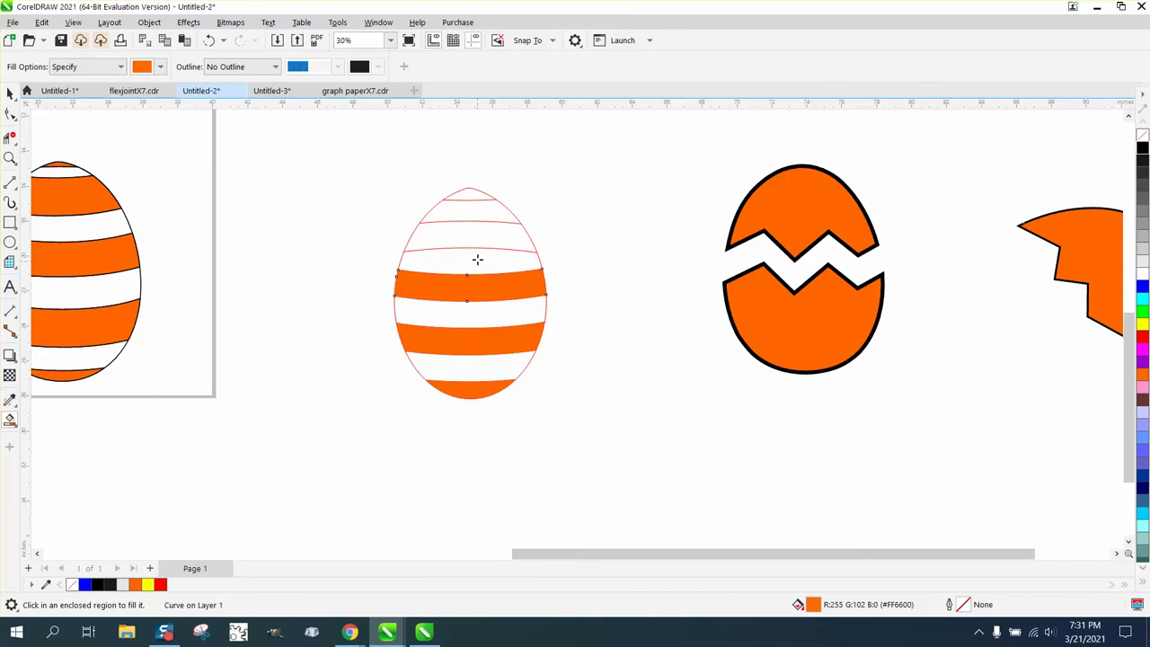
click(477, 245)
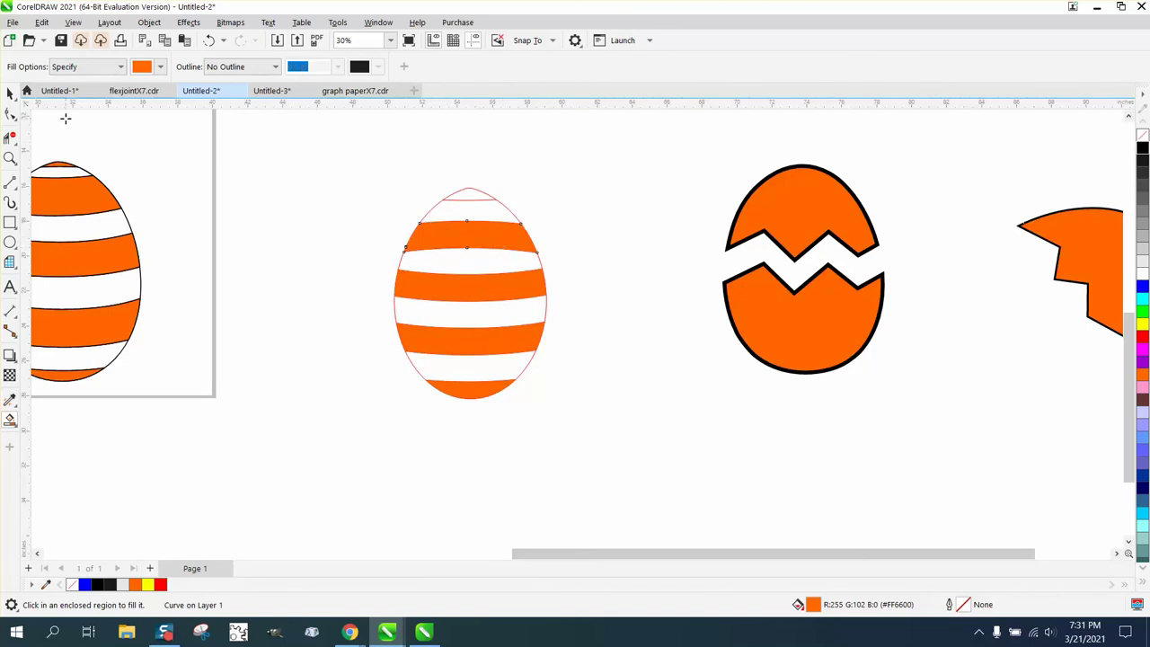
click(10, 94)
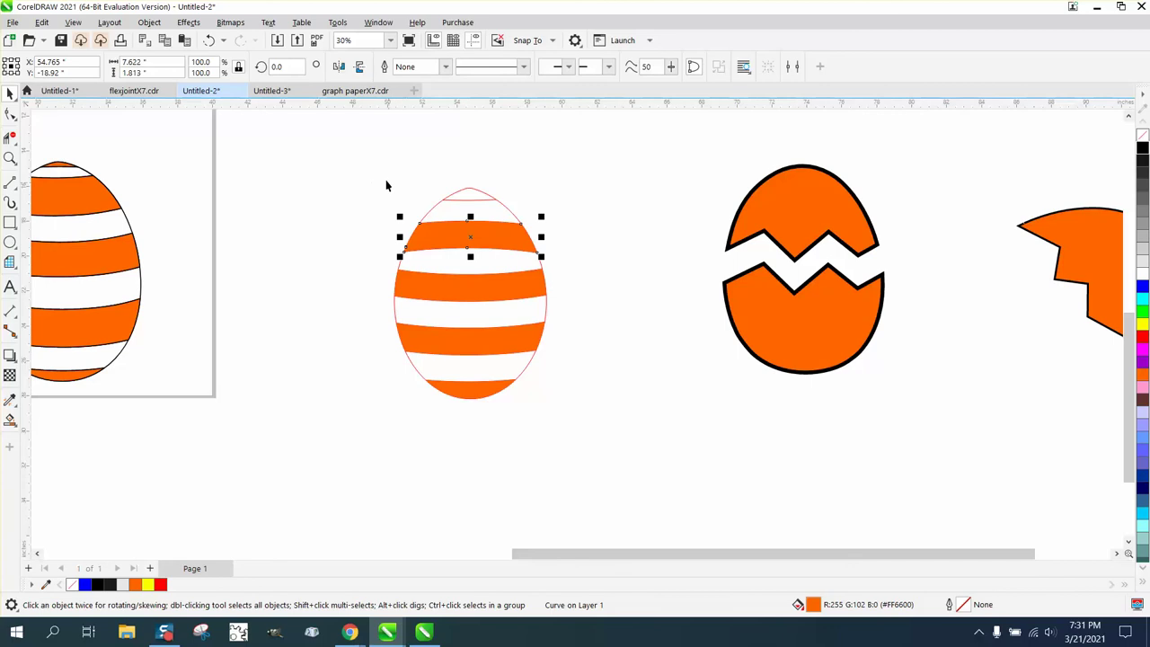
click(10, 419)
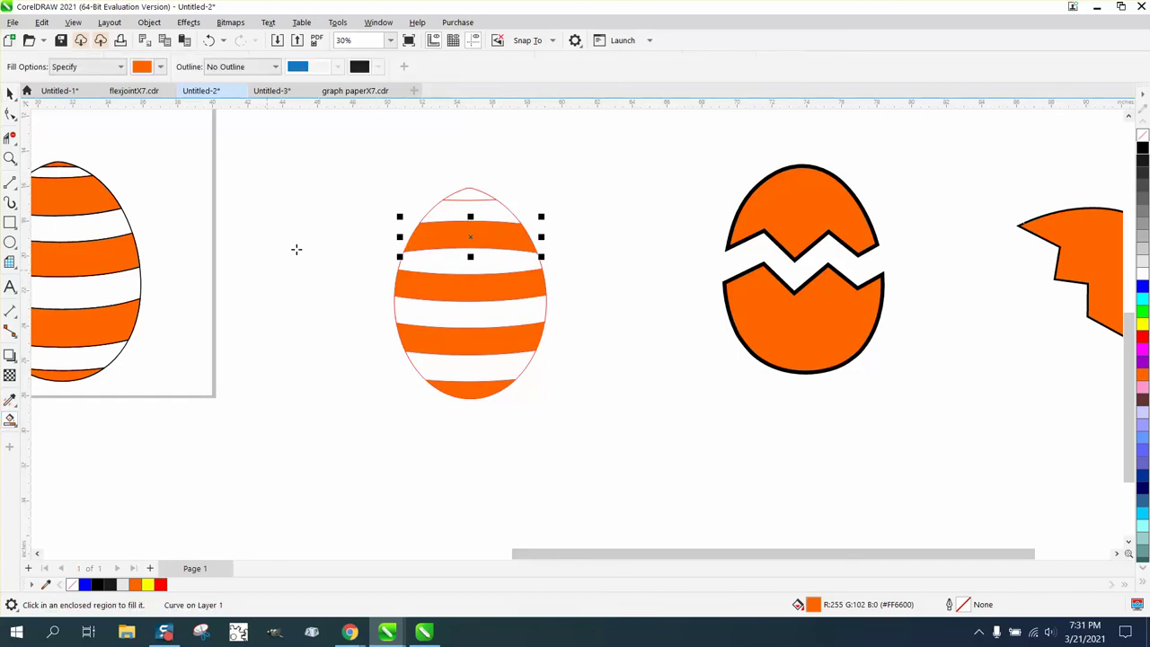
click(467, 197)
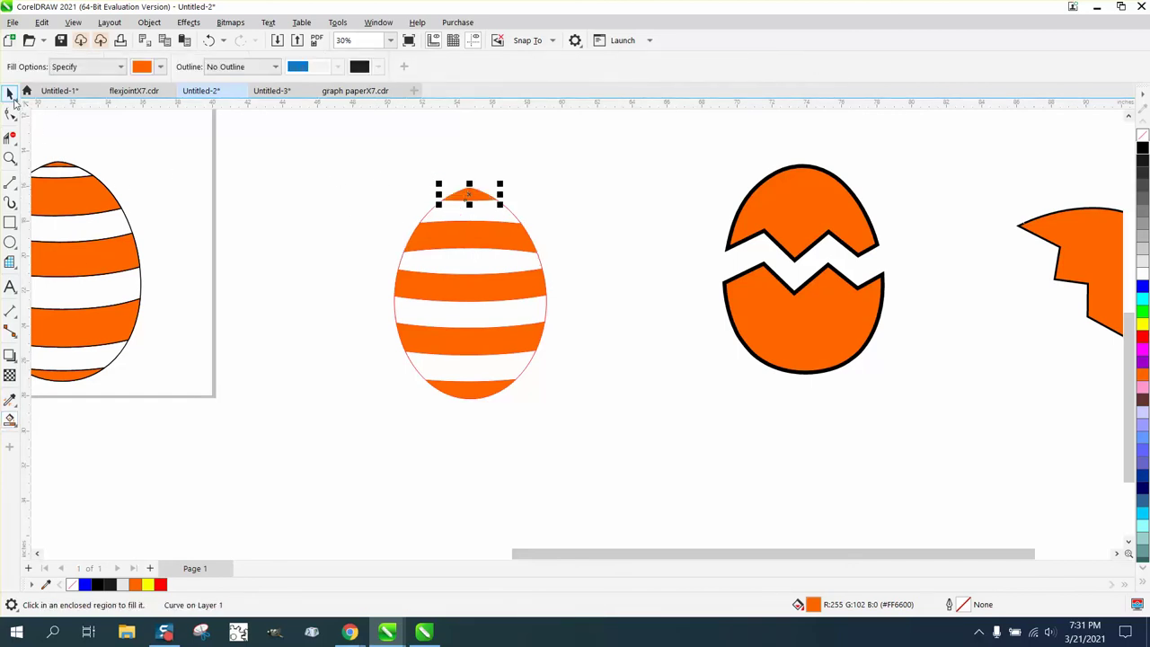
Try mirroring the upper stripe vertically, undo it, and select the whole striped egg.
click(10, 94)
drag(362, 215, 560, 272)
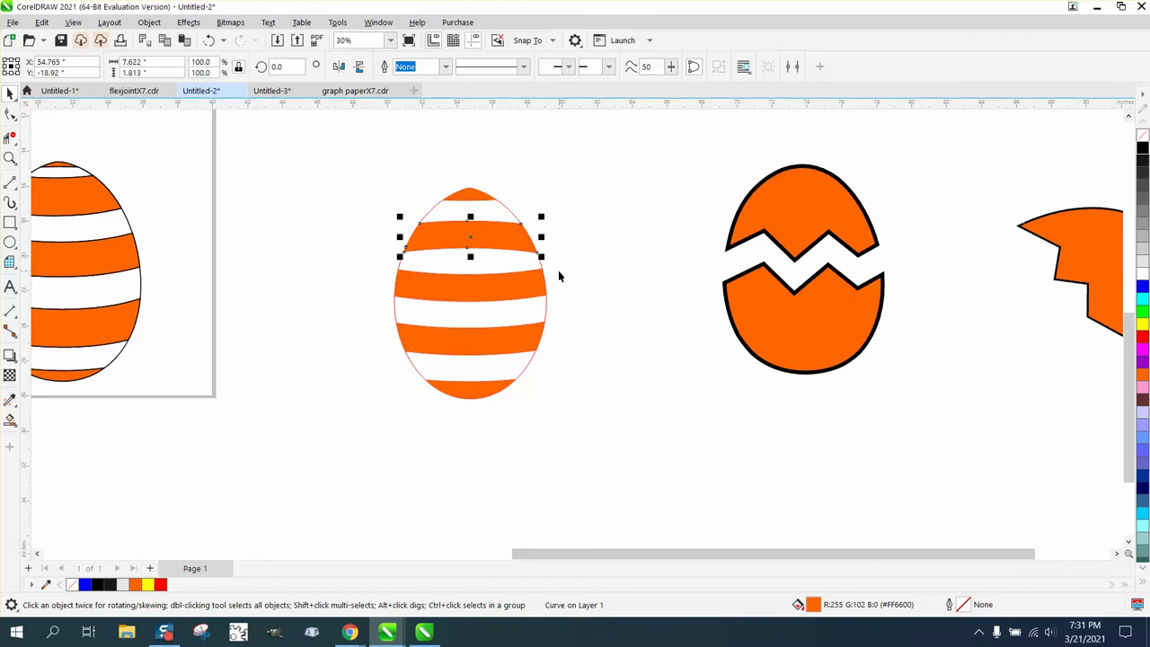
click(358, 71)
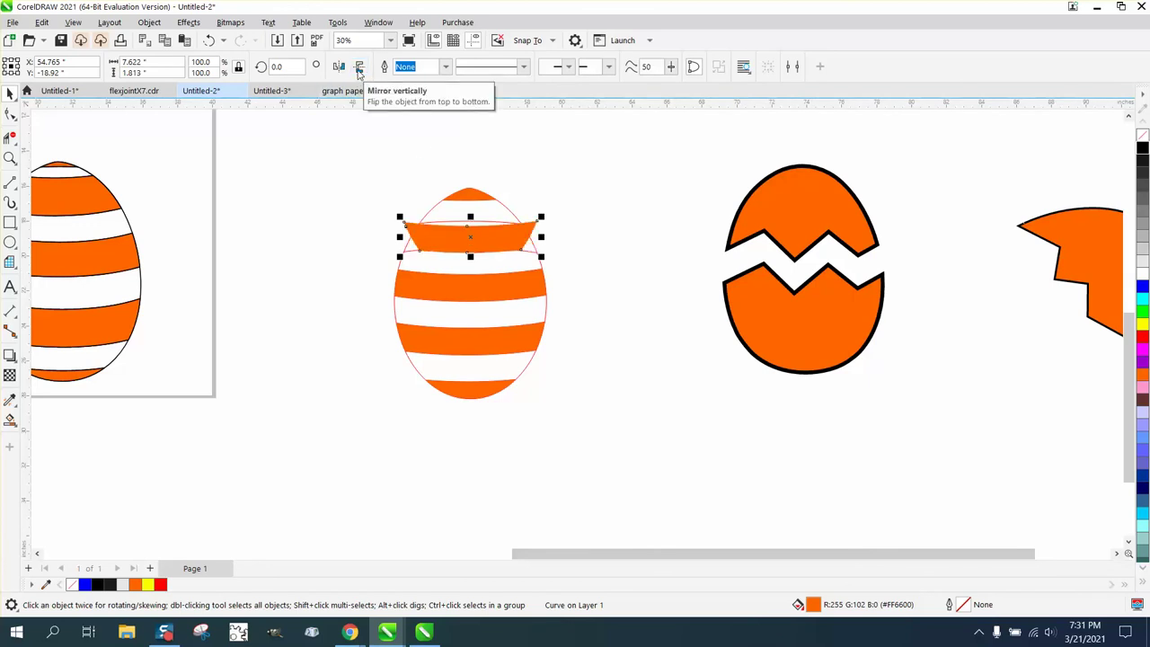
click(208, 40)
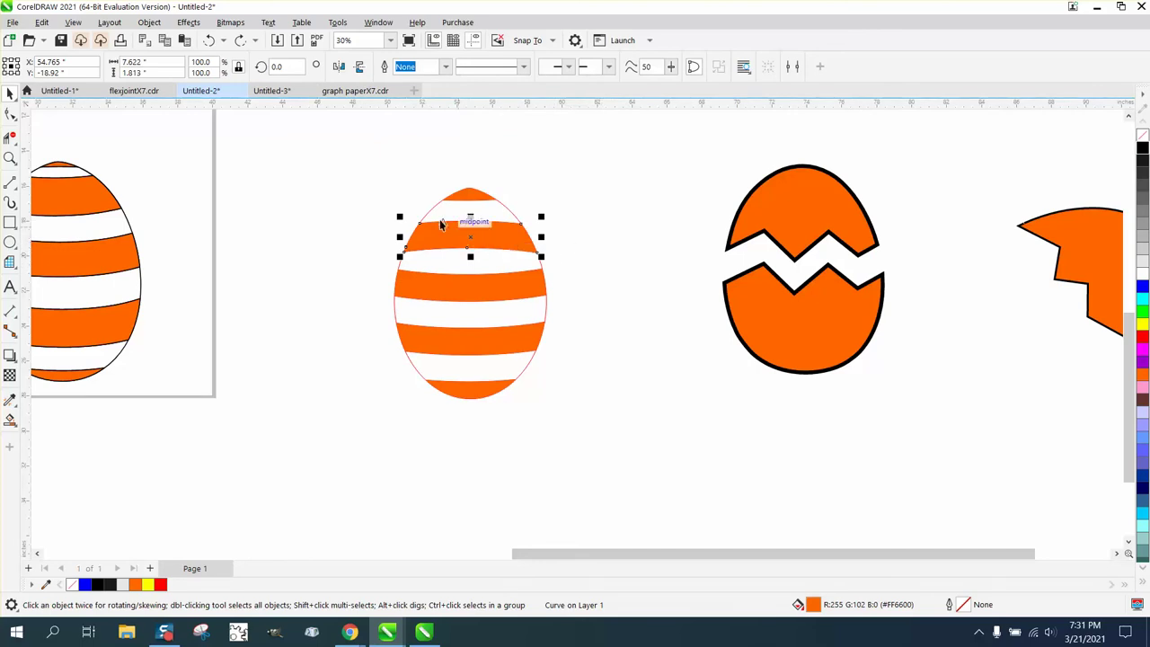
drag(362, 174, 621, 464)
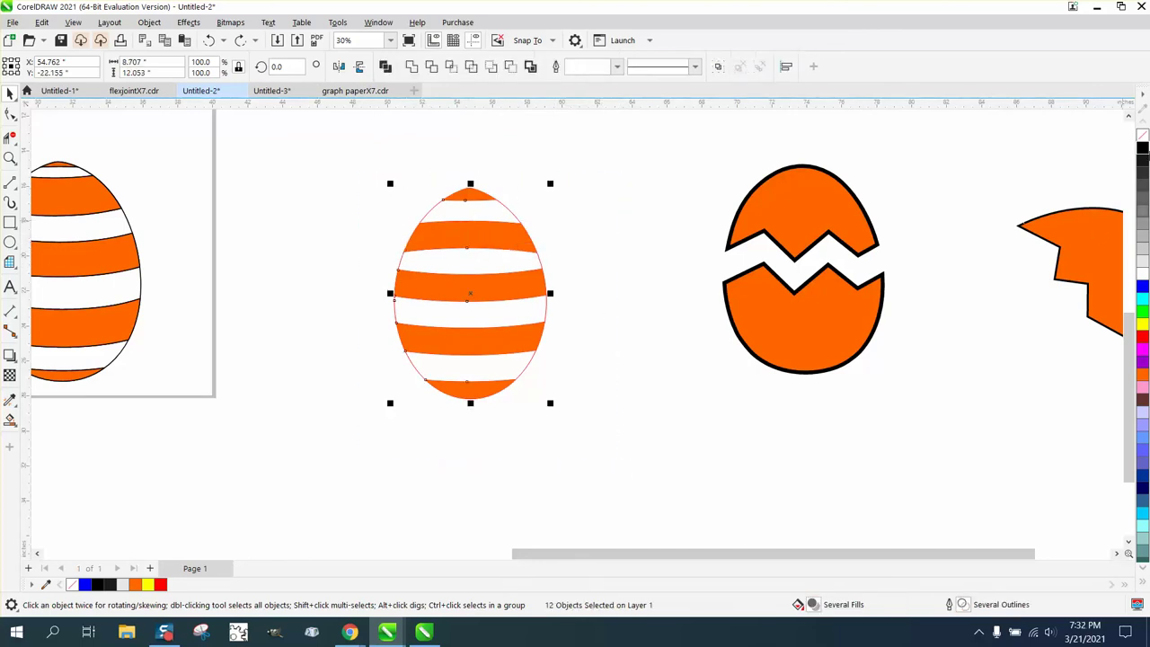
Give all pieces of the striped egg a black outline at 12.0 pt width.
right_click(1142, 148)
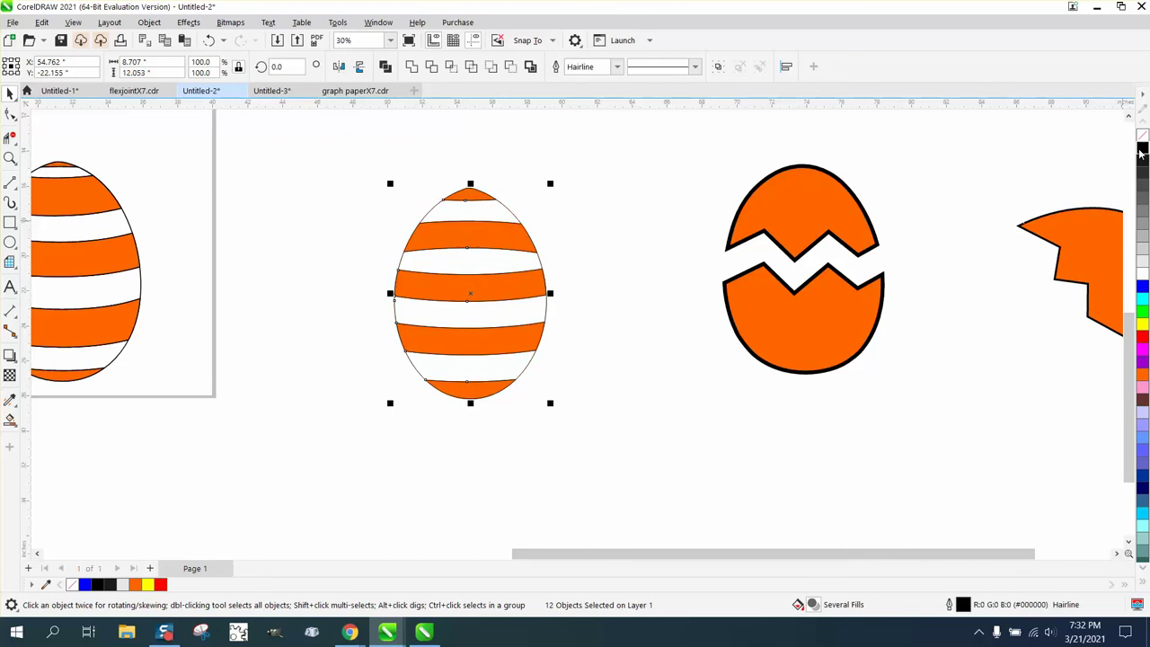
double_click(962, 605)
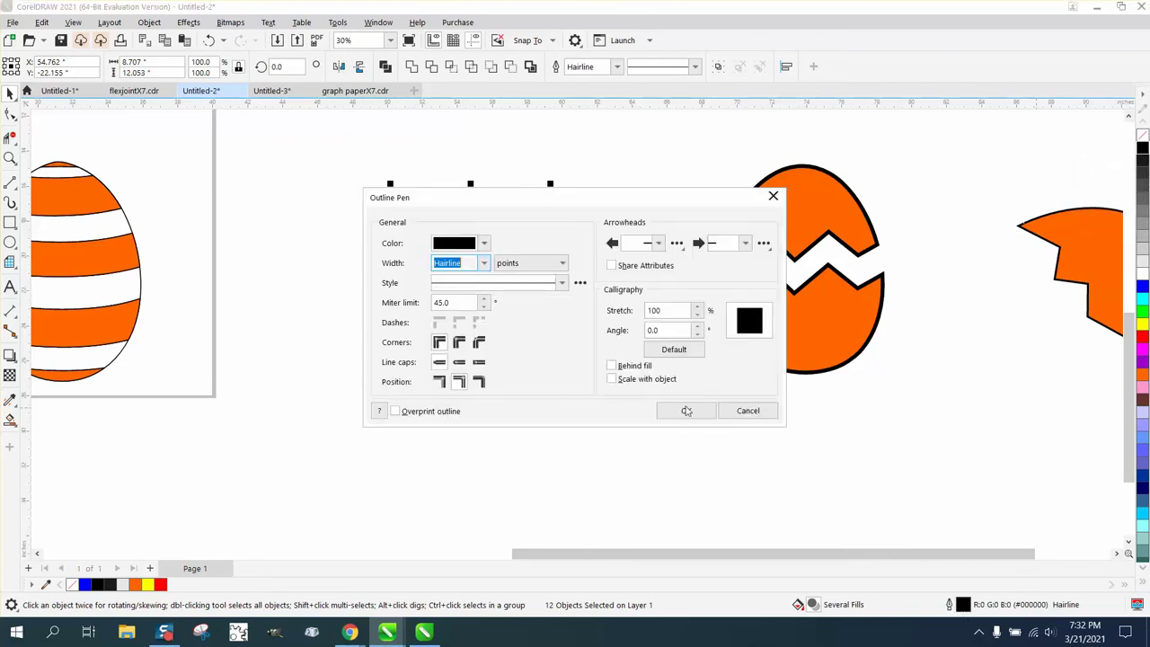
click(484, 262)
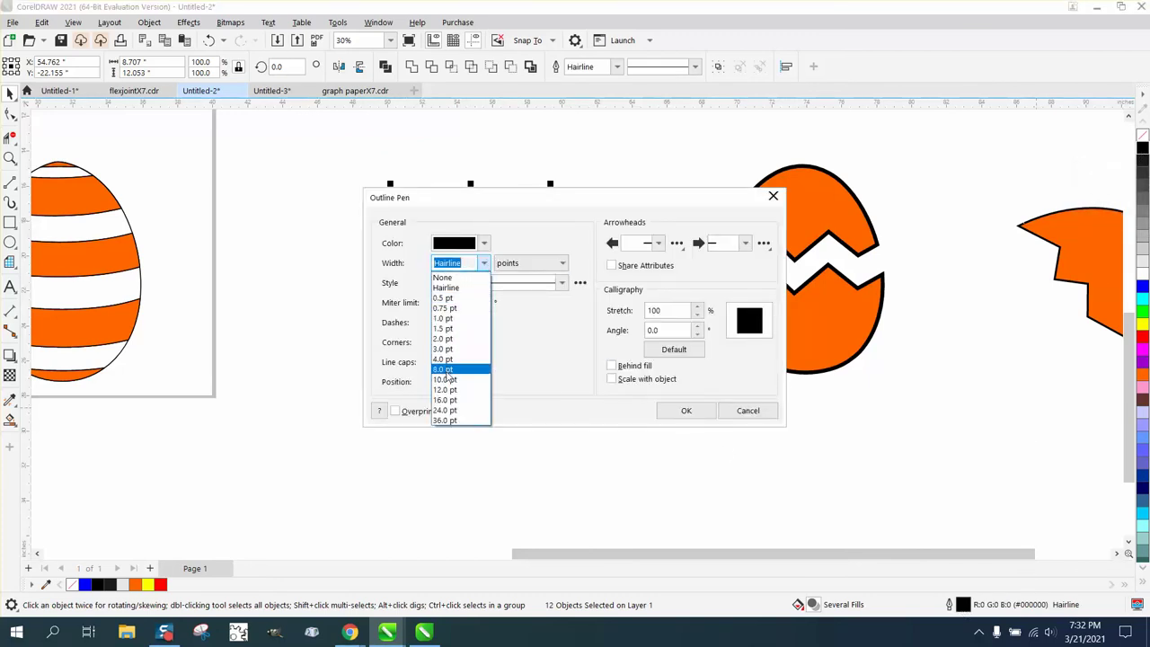
click(447, 390)
click(686, 411)
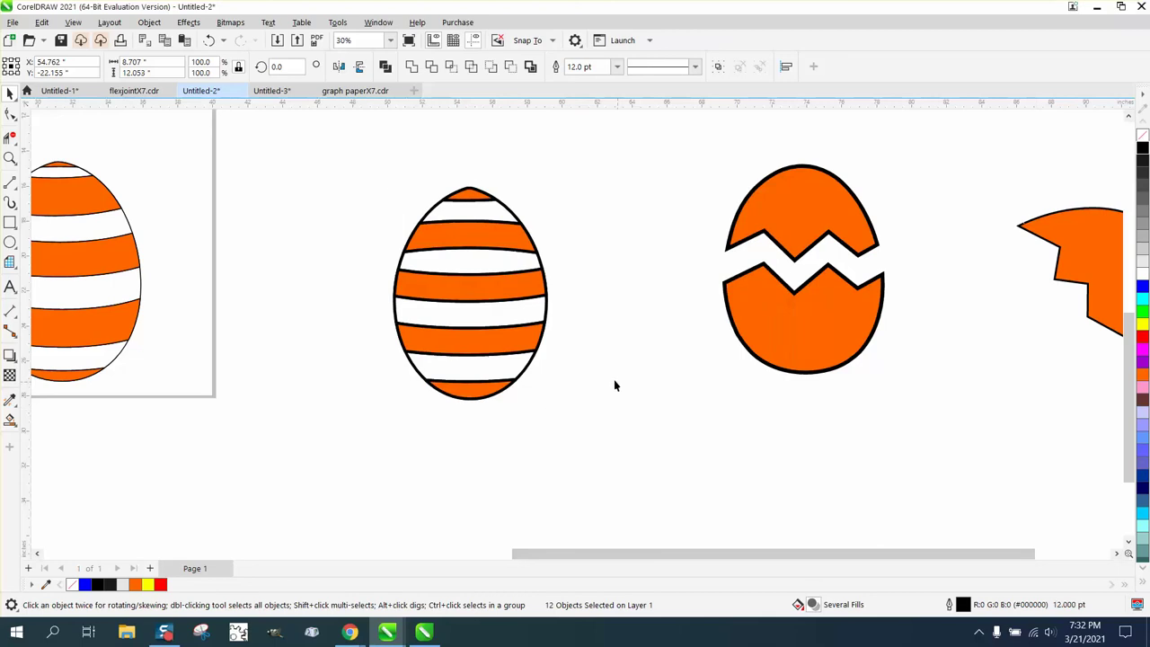
scroll(608, 348, down, 3)
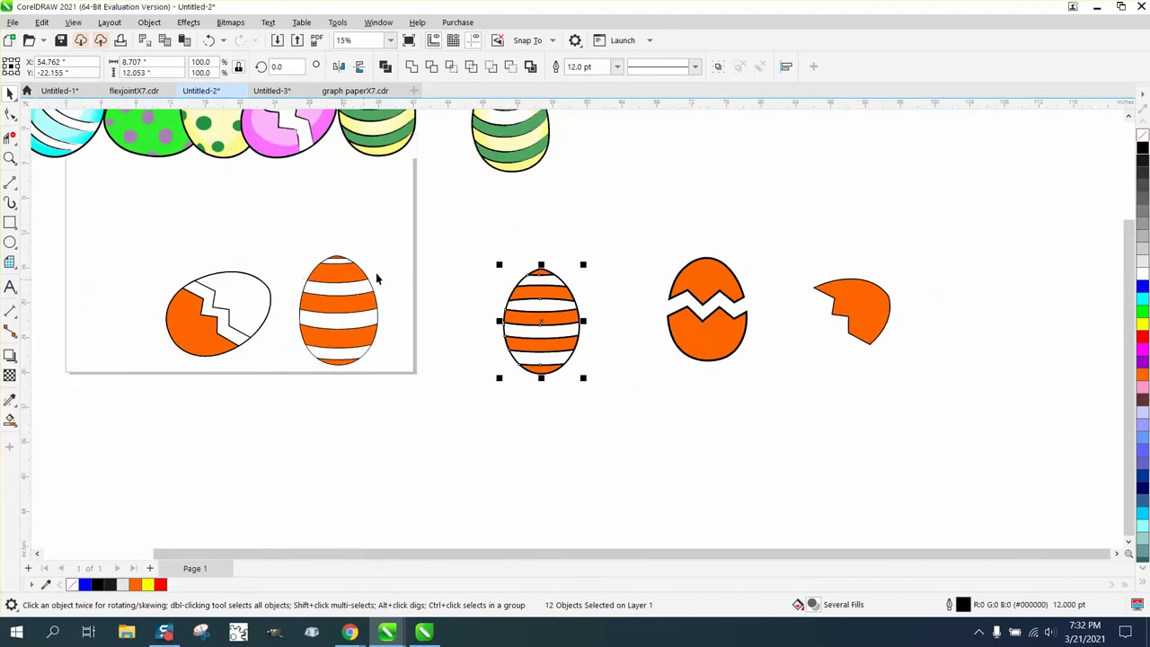
scroll(510, 225, down, 1)
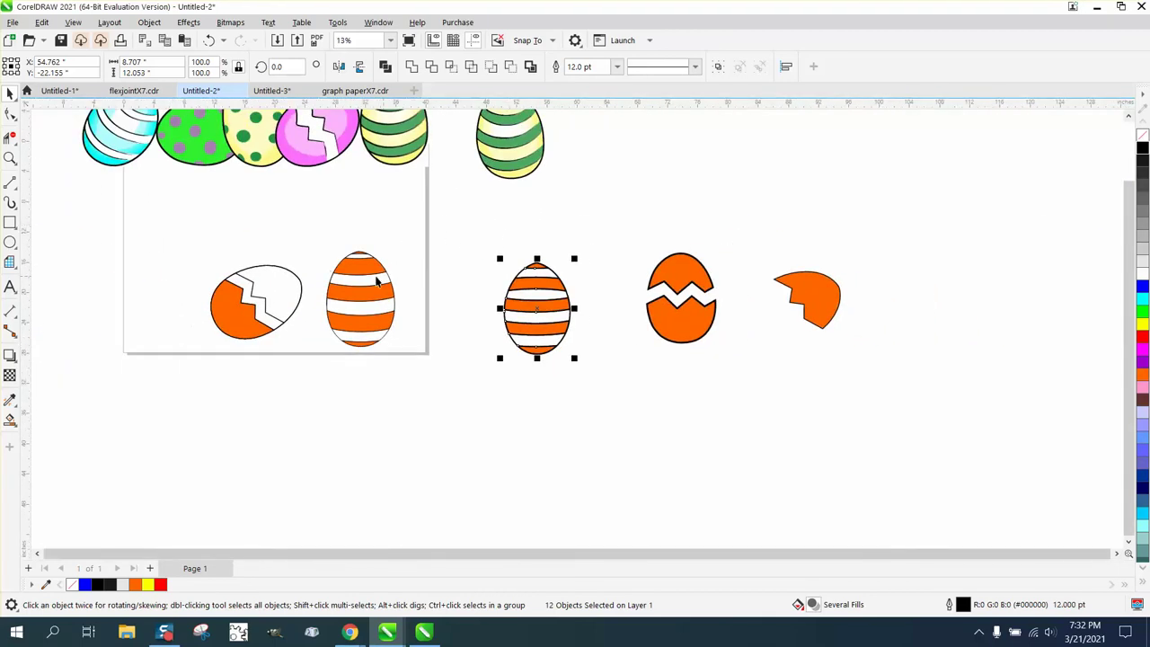
scroll(342, 157, down, 1)
click(330, 168)
drag(329, 166, 330, 169)
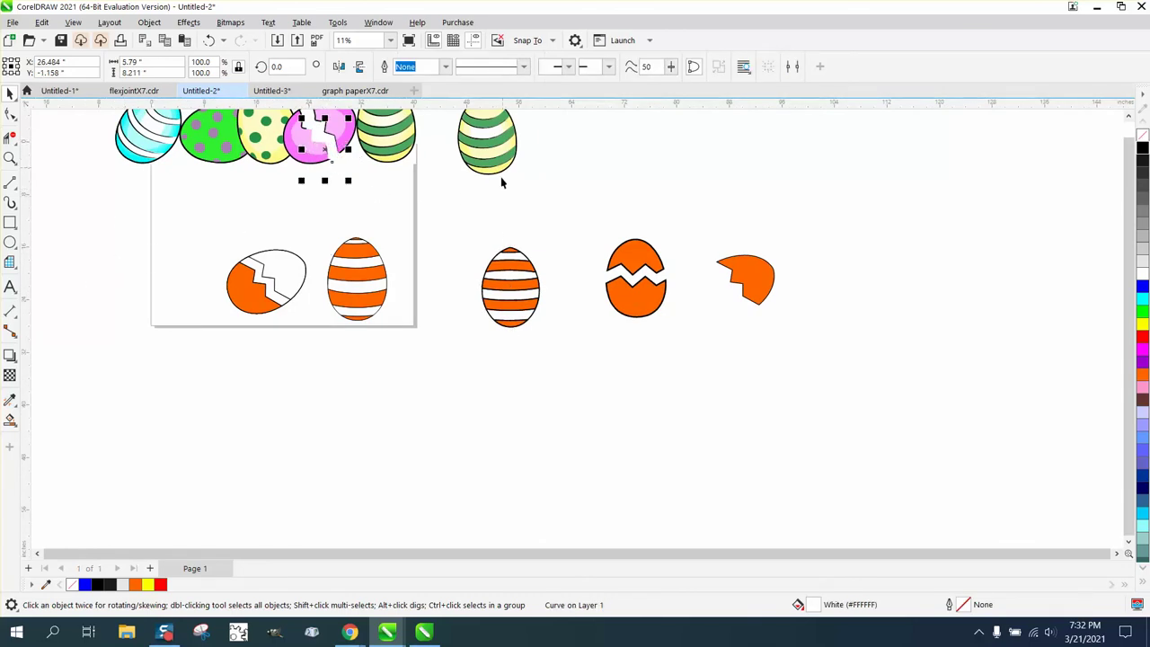
Smart Fill the top cap and the three white stripes yellow.
click(10, 419)
click(161, 68)
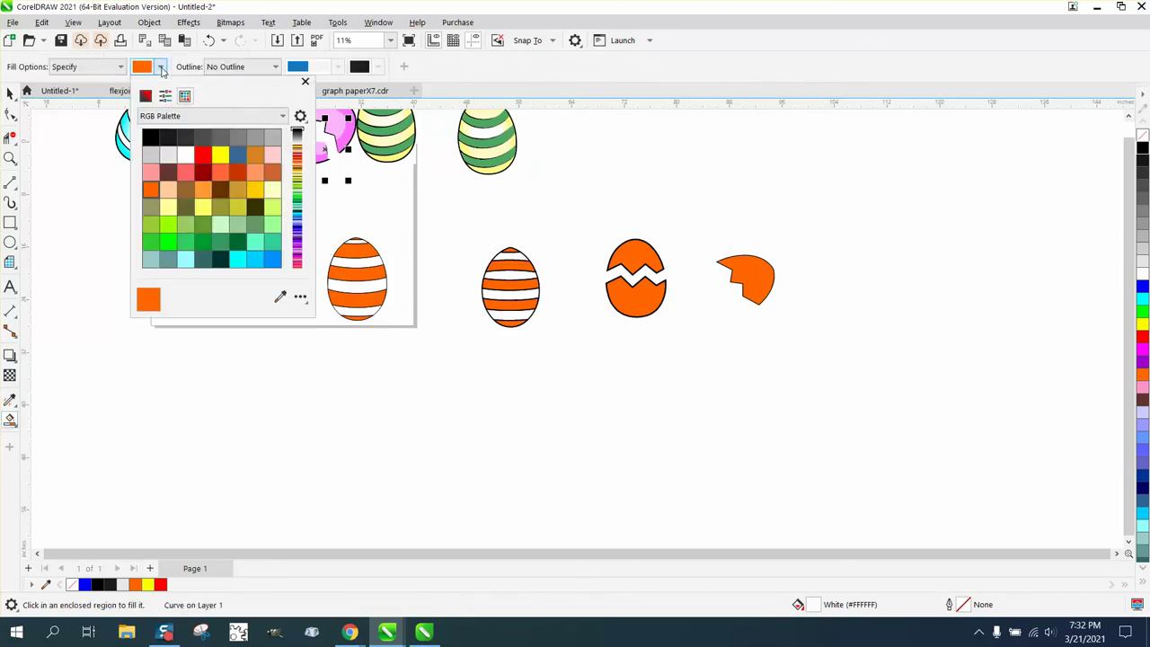
click(222, 158)
click(508, 262)
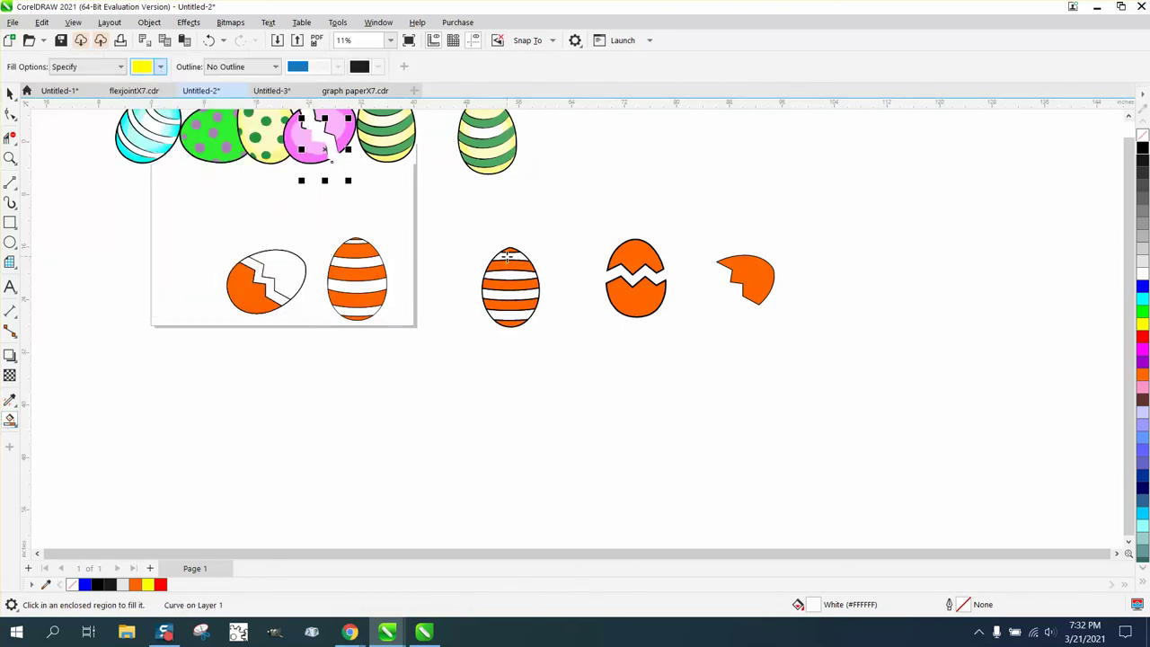
click(510, 260)
click(509, 272)
click(511, 294)
click(514, 314)
Select the three finished eggs on the right and zoom in on them.
click(9, 93)
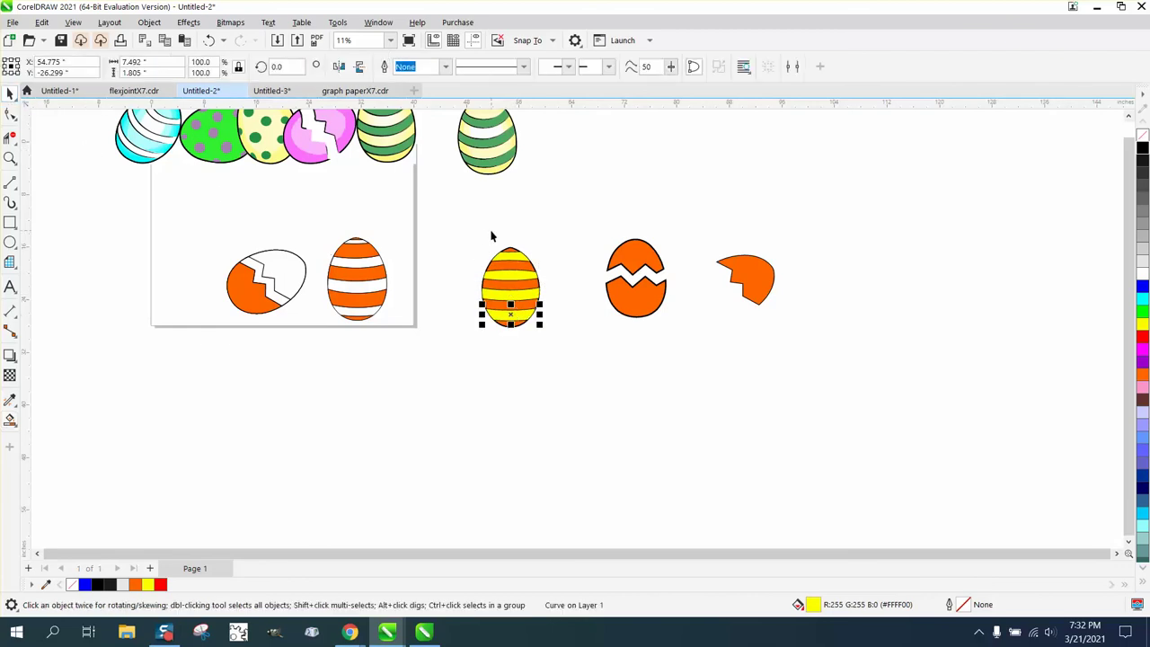
drag(458, 226, 871, 398)
click(10, 158)
drag(464, 238, 768, 376)
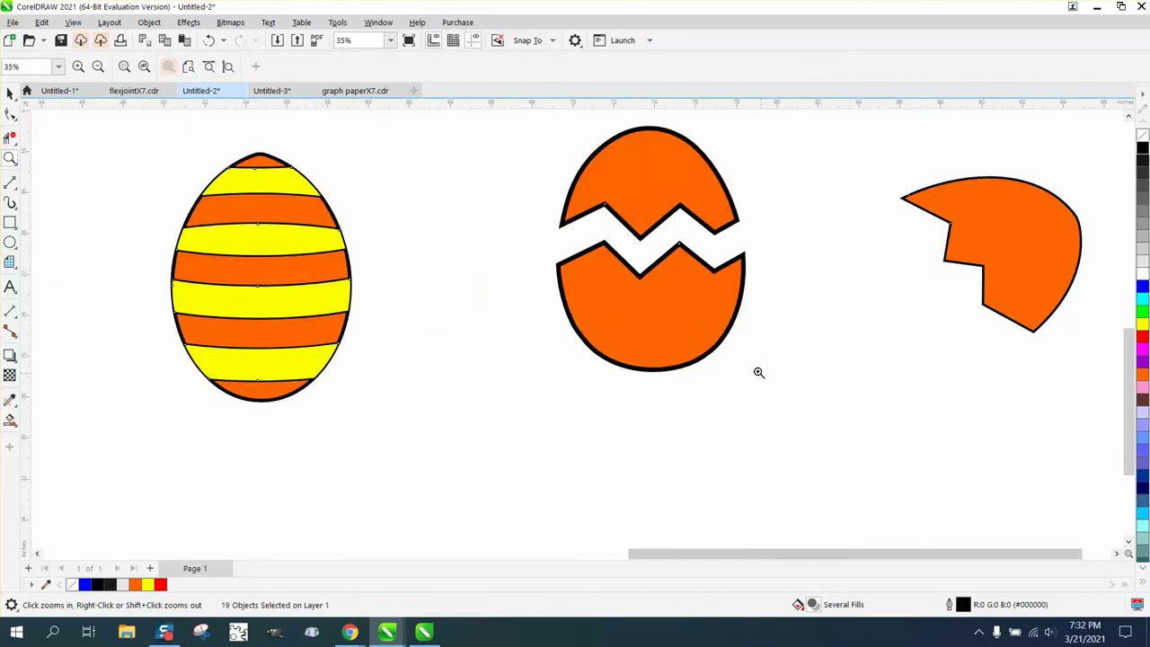
scroll(705, 359, down, 5)
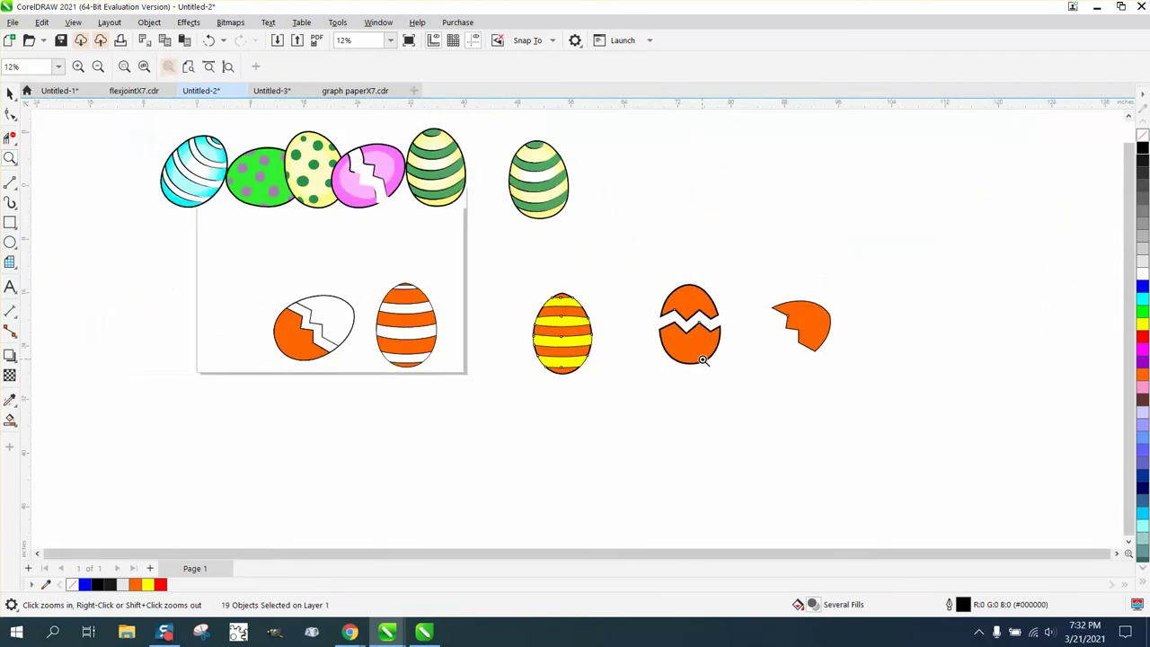